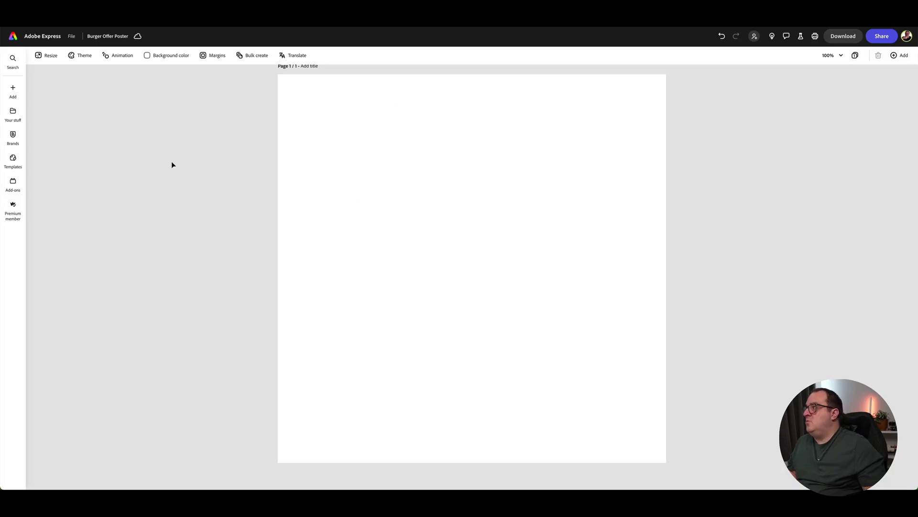
- Generate square (1:1) Photo-type AI images of a juicy cheeseburger with golden fries
{"action": "left_click", "coordinate": [13, 89]}
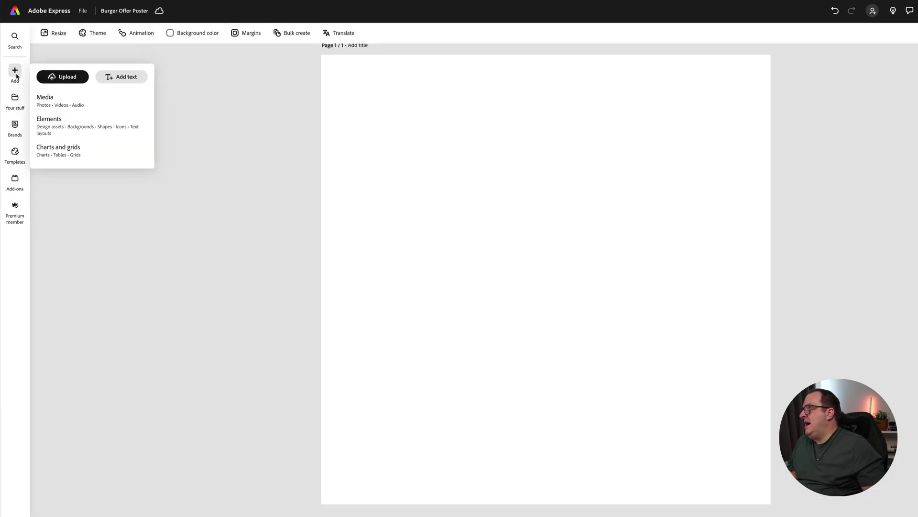
{"action": "left_click", "coordinate": [47, 99]}
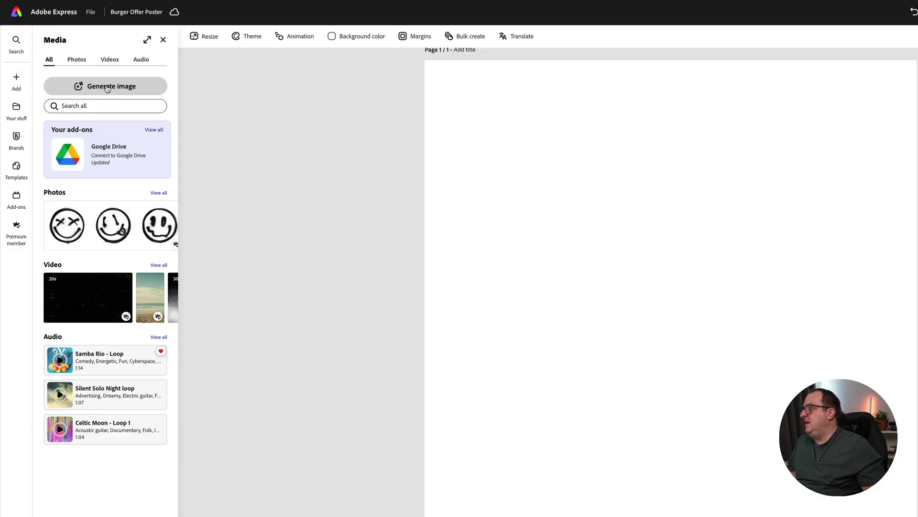
{"action": "left_click", "coordinate": [108, 87]}
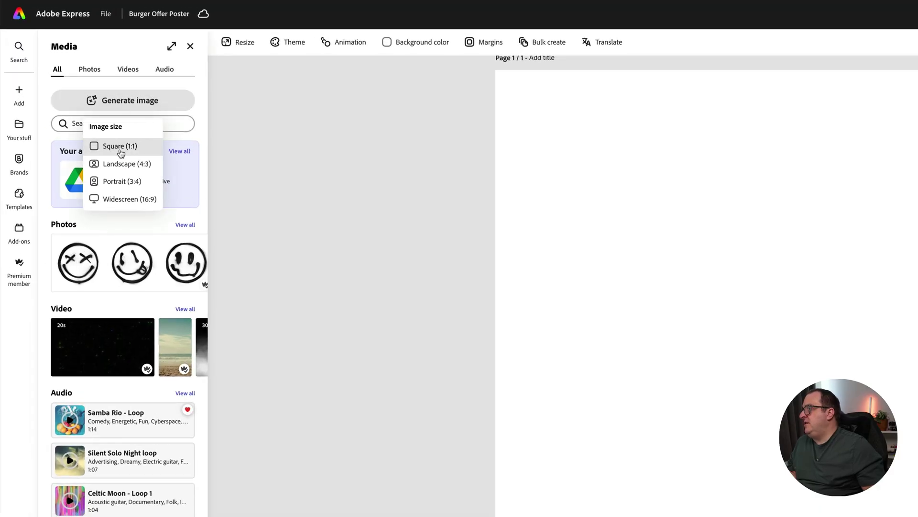
{"action": "left_click", "coordinate": [119, 146]}
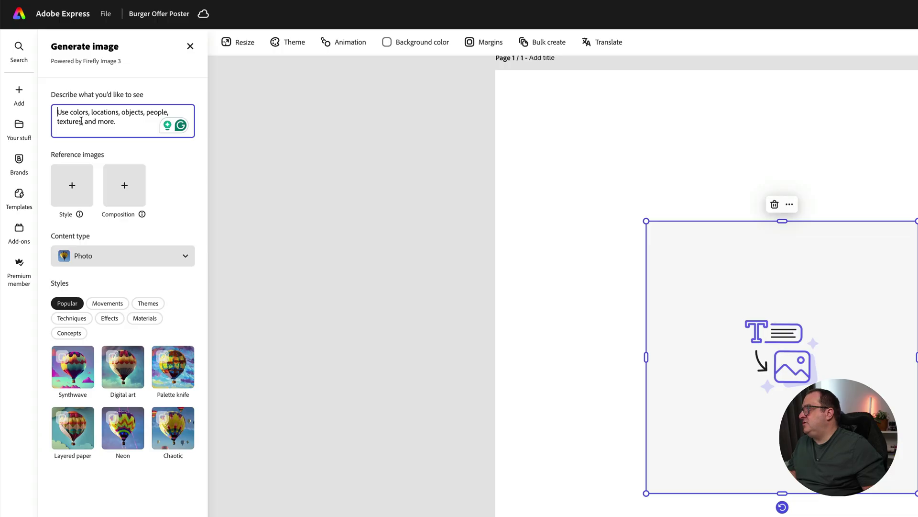
{"action": "type", "text": "Juicy cheeseburger with melted cheese and golden fries, dramatic lighting"}
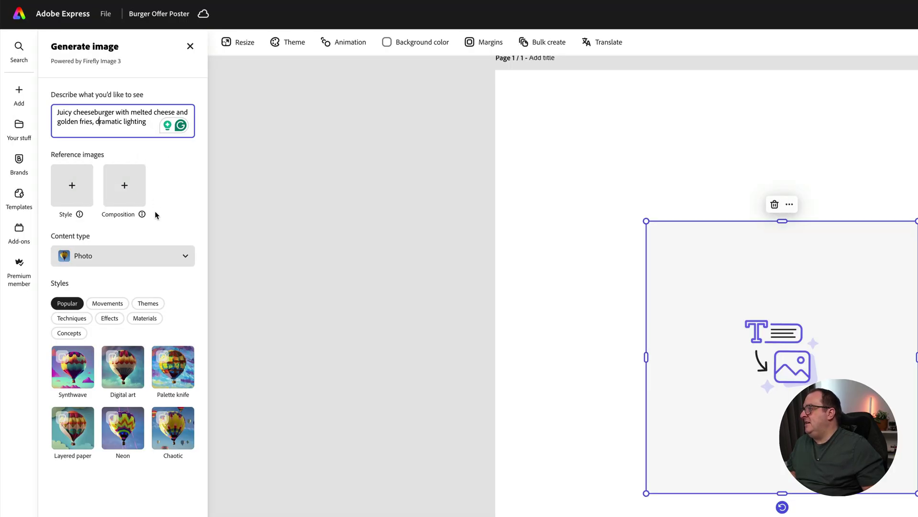
{"action": "left_click", "coordinate": [129, 261]}
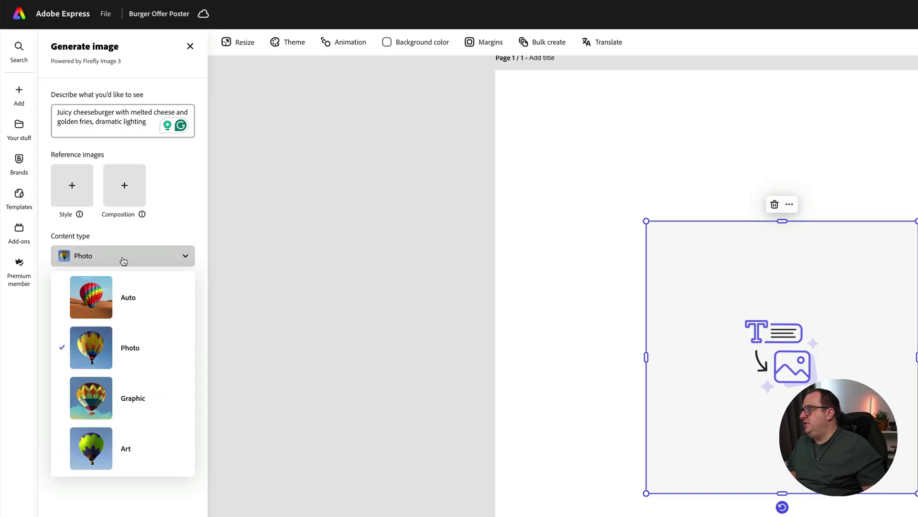
{"action": "left_click", "coordinate": [122, 344]}
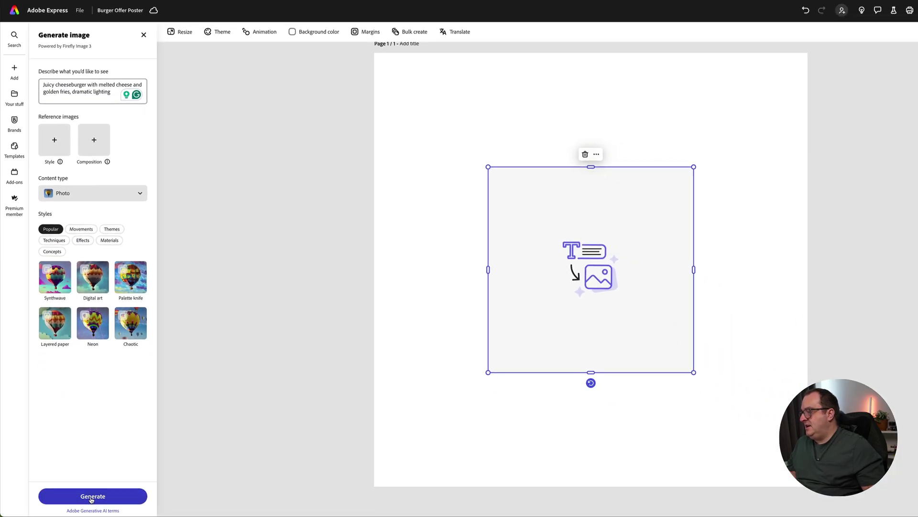
{"action": "left_click", "coordinate": [93, 497]}
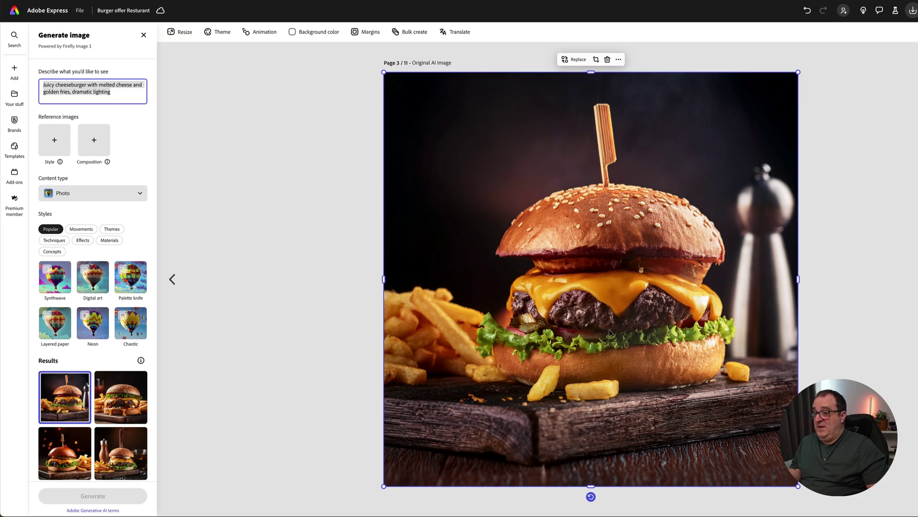
- Preview the generated burger results and settle on the first one
{"action": "left_click", "coordinate": [115, 415]}
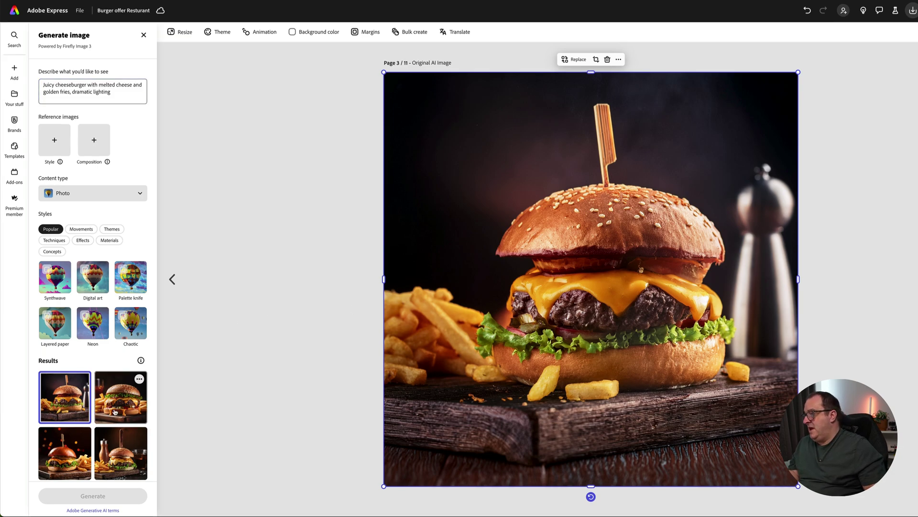
{"action": "left_click", "coordinate": [67, 451]}
{"action": "left_click", "coordinate": [120, 452]}
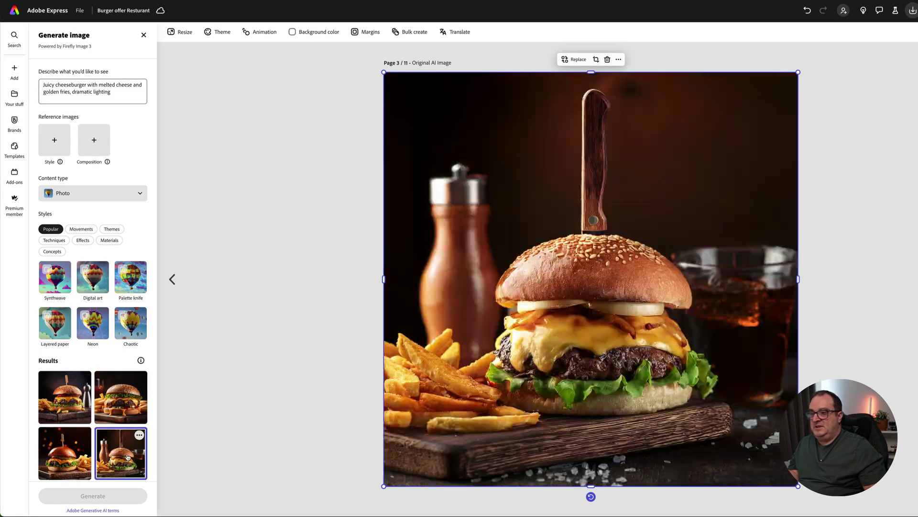
{"action": "left_click", "coordinate": [74, 398]}
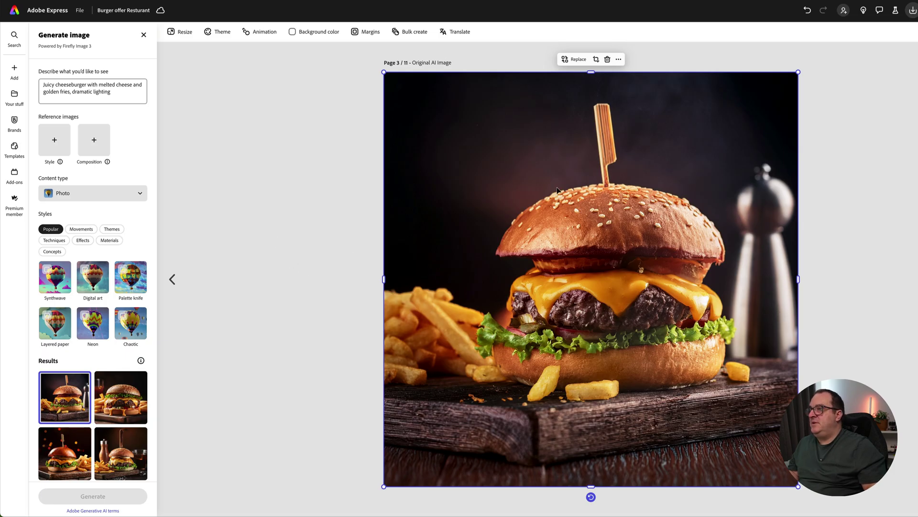
- Replace the pepper grinder with a generated 'glass of water' using brush size 29
{"action": "left_click", "coordinate": [297, 170]}
{"action": "left_click", "coordinate": [488, 161]}
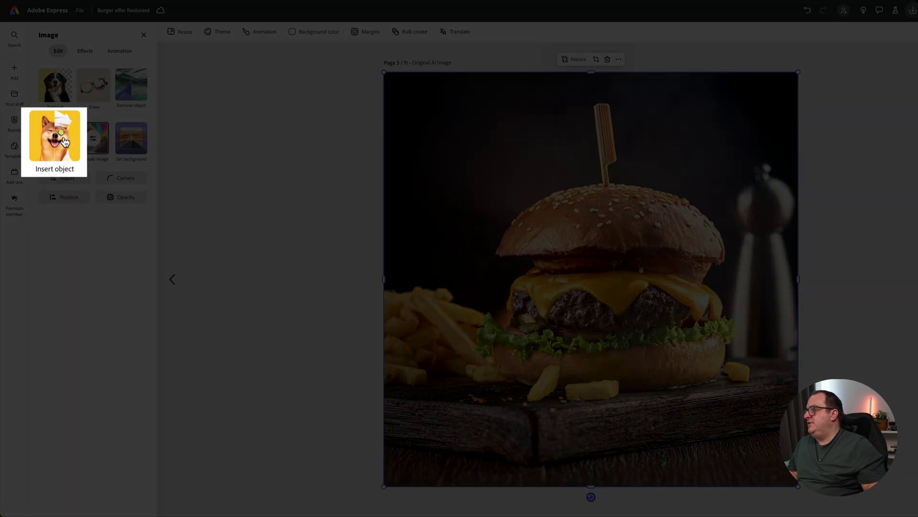
{"action": "left_click", "coordinate": [64, 142]}
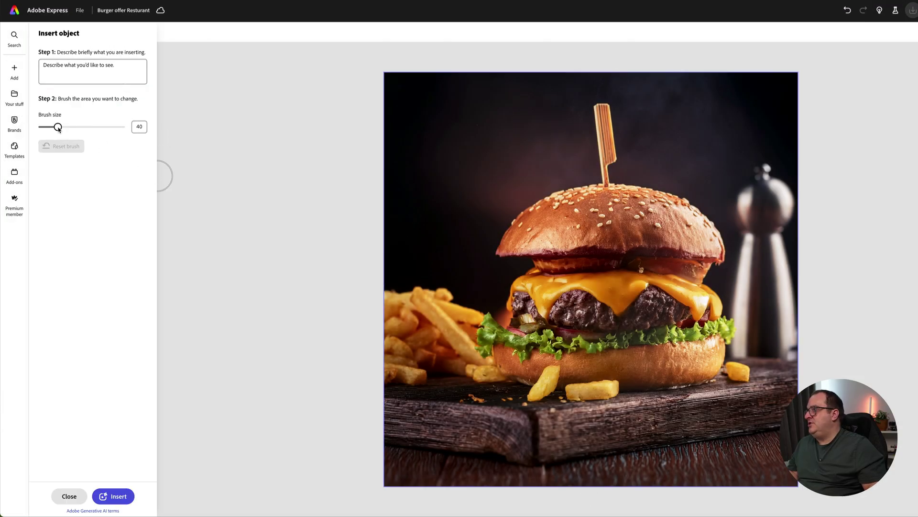
{"action": "left_click_drag", "start_coordinate": [51, 128], "coordinate": [53, 127]}
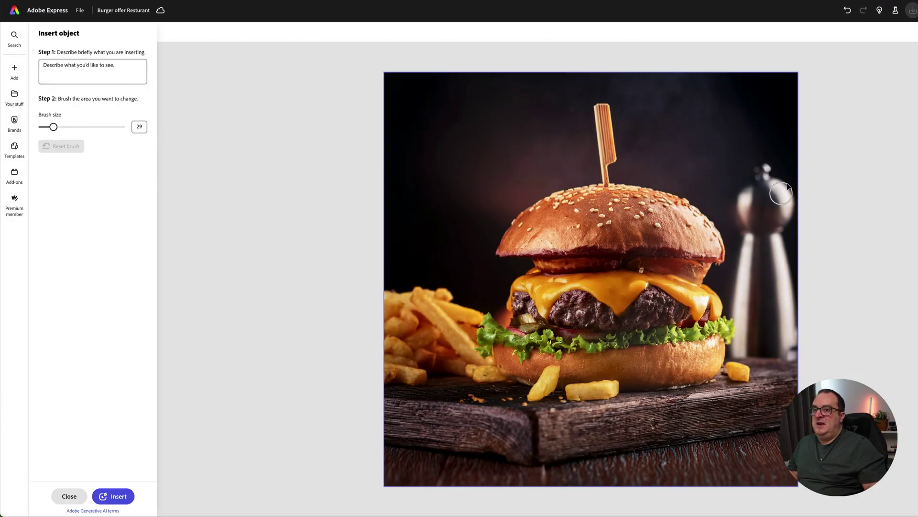
{"action": "mouse_move", "coordinate": [776, 173]}
{"action": "left_mouse_down"}
{"action": "mouse_move", "coordinate": [750, 168]}
{"action": "mouse_move", "coordinate": [741, 231]}
{"action": "mouse_move", "coordinate": [696, 336]}
{"action": "mouse_move", "coordinate": [714, 359]}
{"action": "mouse_move", "coordinate": [759, 360]}
{"action": "mouse_move", "coordinate": [750, 182]}
{"action": "mouse_move", "coordinate": [719, 193]}
{"action": "mouse_move", "coordinate": [708, 210]}
{"action": "mouse_move", "coordinate": [713, 230]}
{"action": "mouse_move", "coordinate": [739, 253]}
{"action": "mouse_move", "coordinate": [711, 267]}
{"action": "mouse_move", "coordinate": [710, 337]}
{"action": "mouse_move", "coordinate": [743, 333]}
{"action": "mouse_move", "coordinate": [742, 251]}
{"action": "mouse_move", "coordinate": [727, 337]}
{"action": "mouse_move", "coordinate": [746, 341]}
{"action": "mouse_move", "coordinate": [723, 267]}
{"action": "mouse_move", "coordinate": [755, 187]}
{"action": "mouse_move", "coordinate": [735, 158]}
{"action": "mouse_move", "coordinate": [690, 168]}
{"action": "mouse_move", "coordinate": [683, 236]}
{"action": "left_mouse_up"}
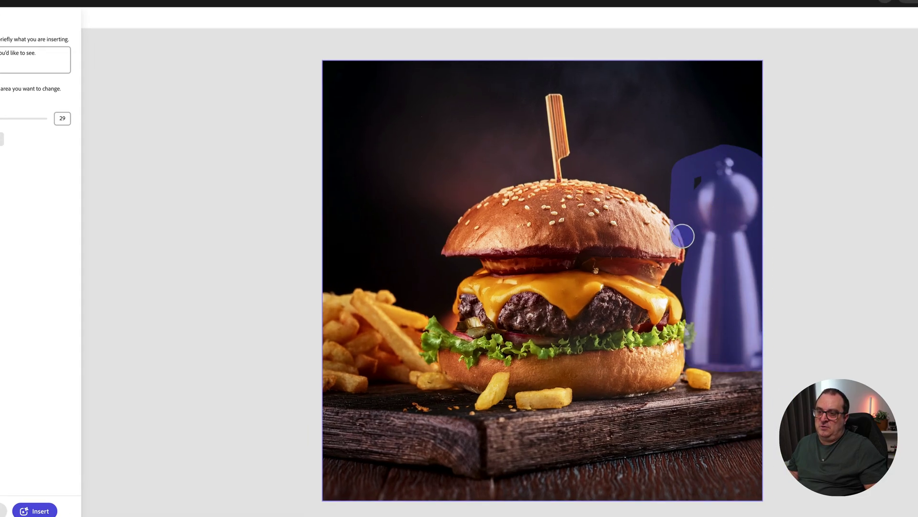
{"action": "left_click", "coordinate": [28, 59]}
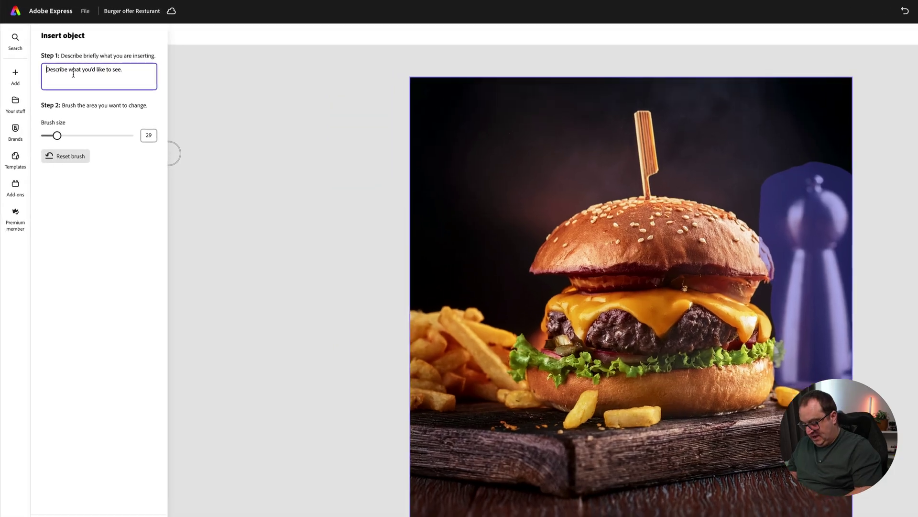
{"action": "type", "text": "glass o"}
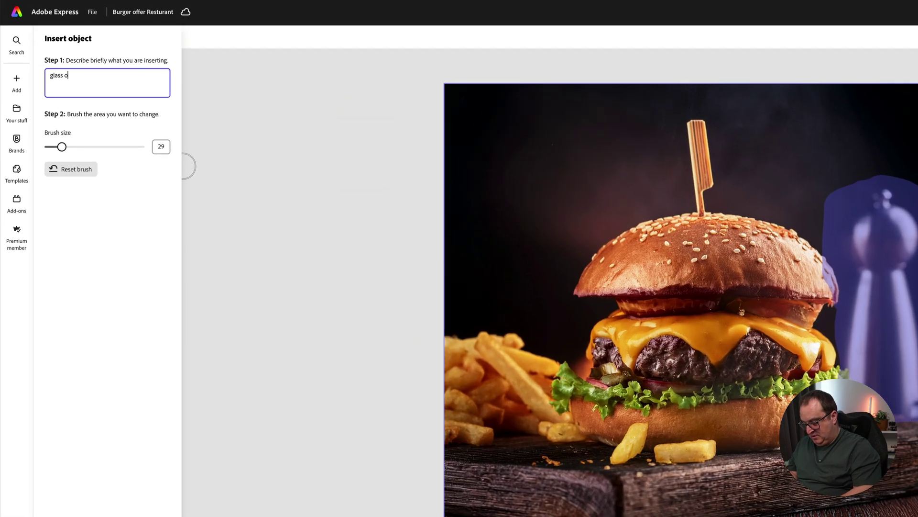
{"action": "type", "text": "f water"}
{"action": "key", "text": "Return"}
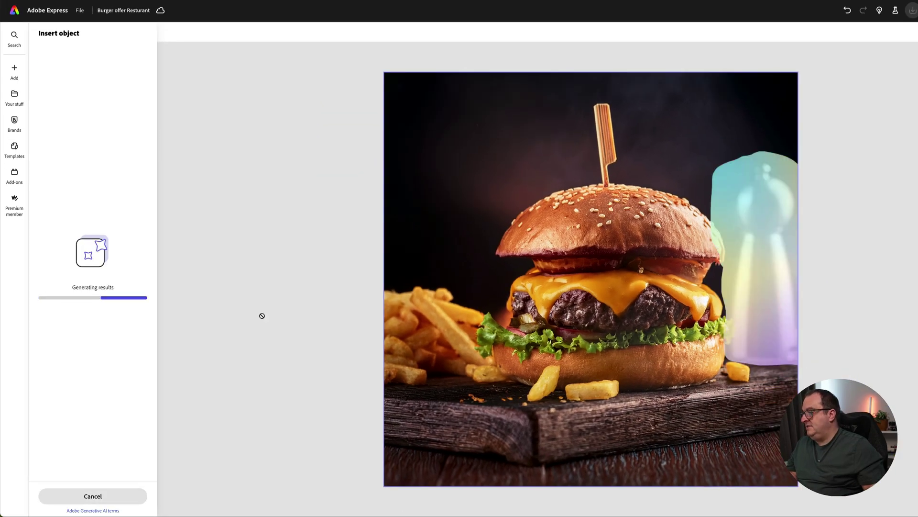
{"action": "left_click", "coordinate": [72, 85]}
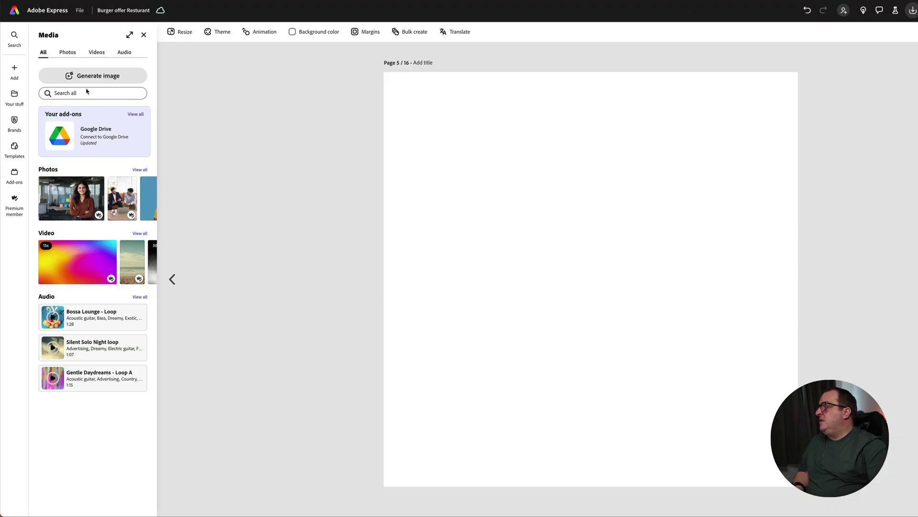
- Generate square Photo-type 'Chicken burger' images using the burger photo as style reference
{"action": "left_click", "coordinate": [110, 85]}
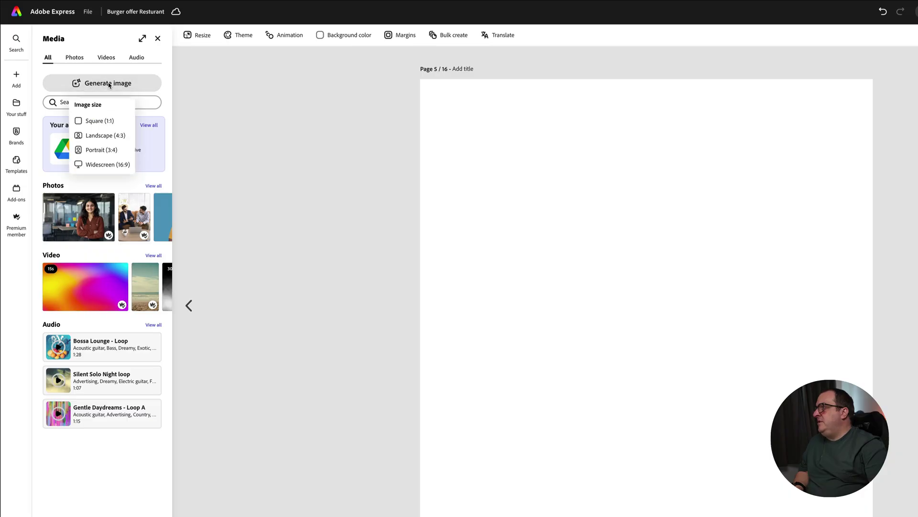
{"action": "left_click", "coordinate": [110, 123]}
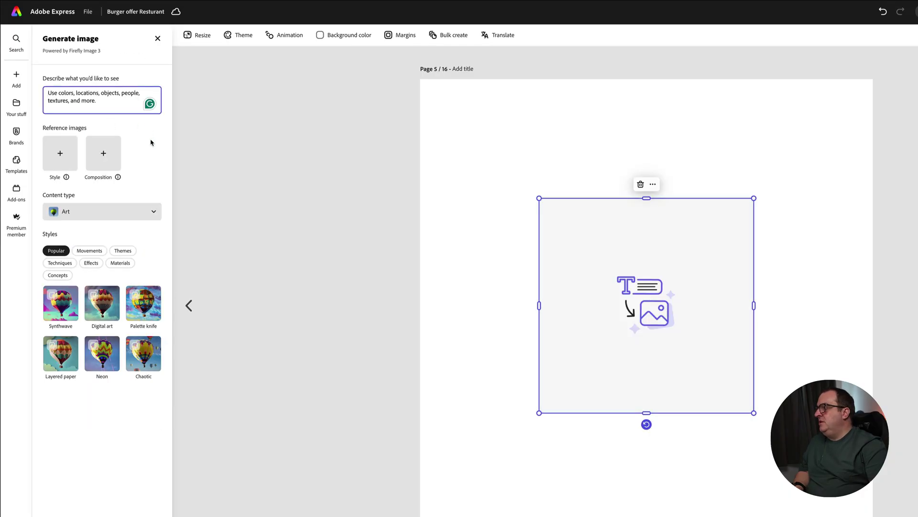
{"action": "type", "text": "Ch"}
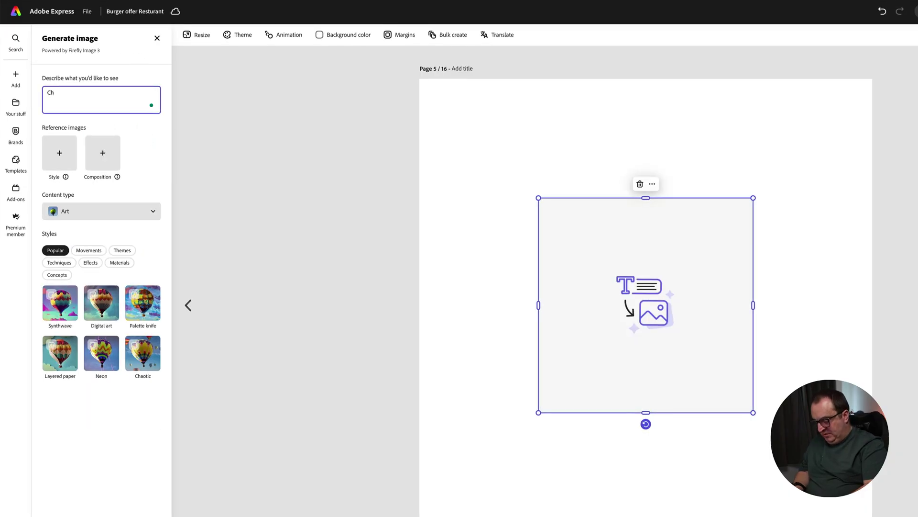
{"action": "type", "text": "icken b"}
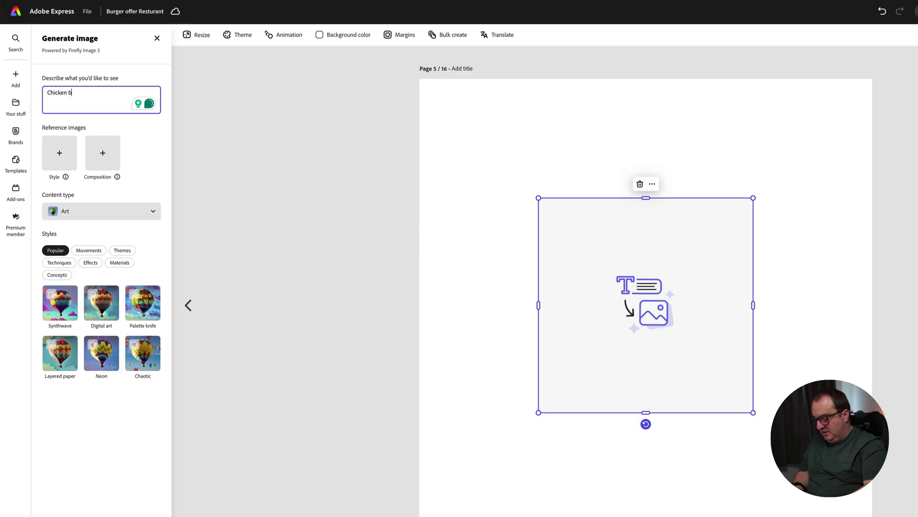
{"action": "type", "text": "urger"}
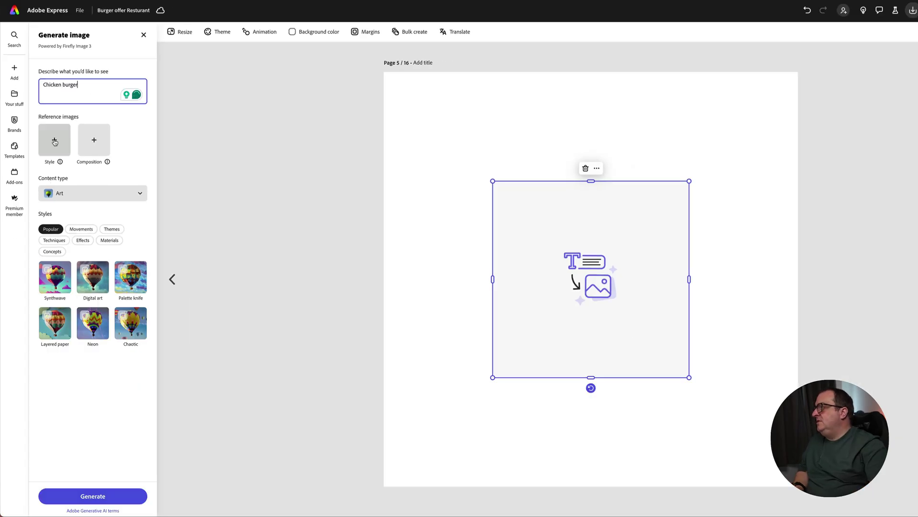
{"action": "left_click", "coordinate": [55, 142]}
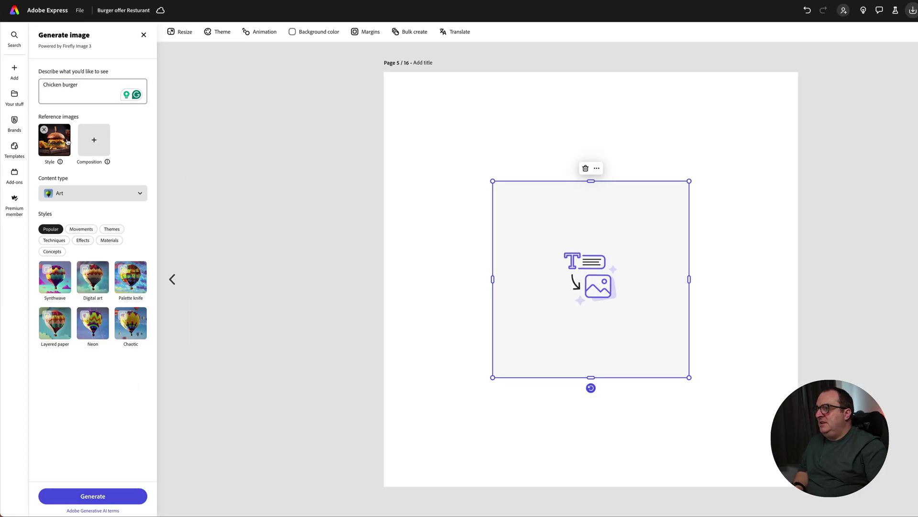
{"action": "left_click", "coordinate": [43, 91]}
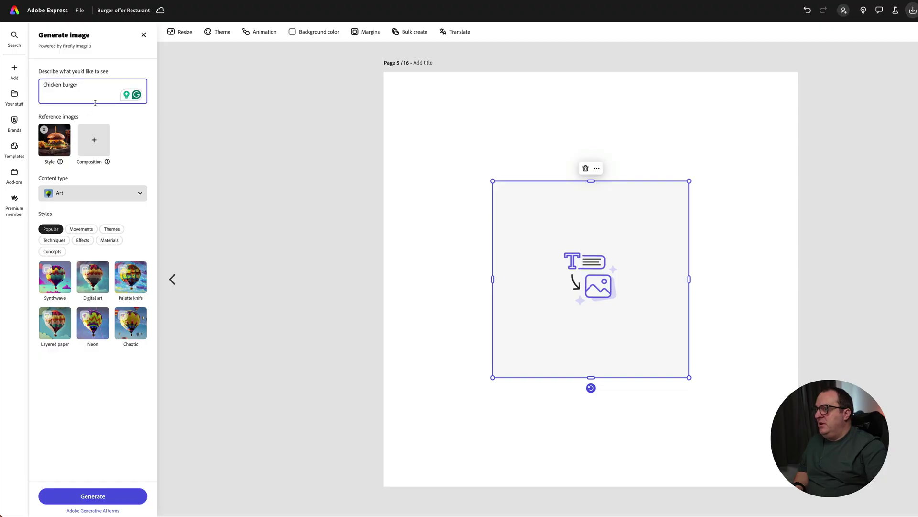
{"action": "left_click", "coordinate": [95, 193]}
{"action": "left_click", "coordinate": [110, 266]}
{"action": "left_click", "coordinate": [91, 496]}
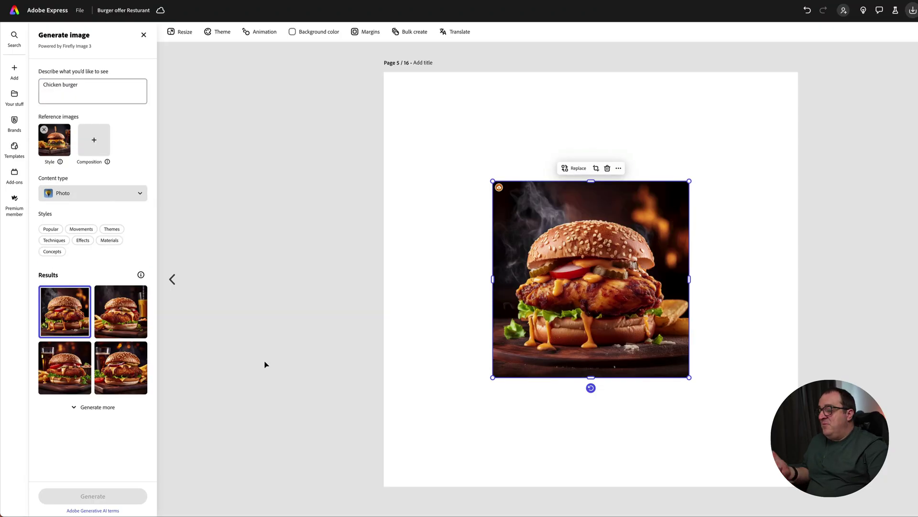
- Swap through the chicken burger results and keep the fourth one
{"action": "left_click", "coordinate": [121, 311]}
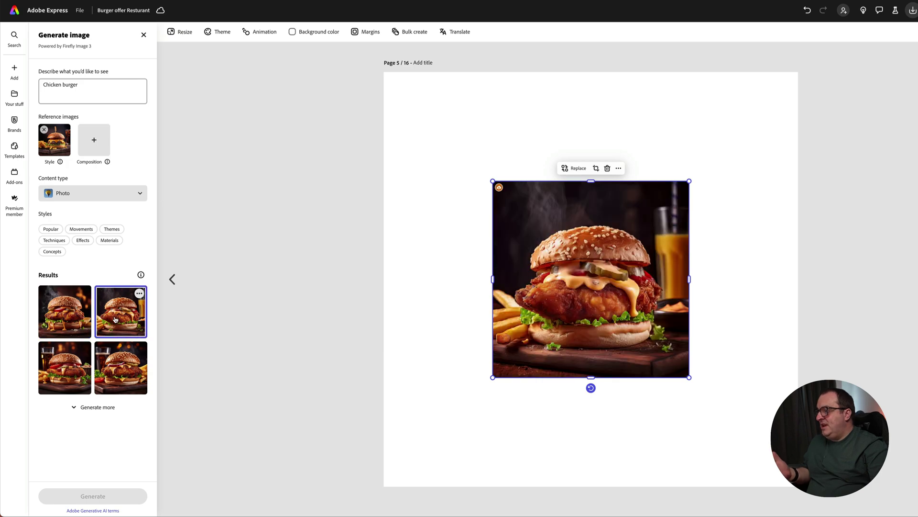
{"action": "left_click", "coordinate": [65, 377]}
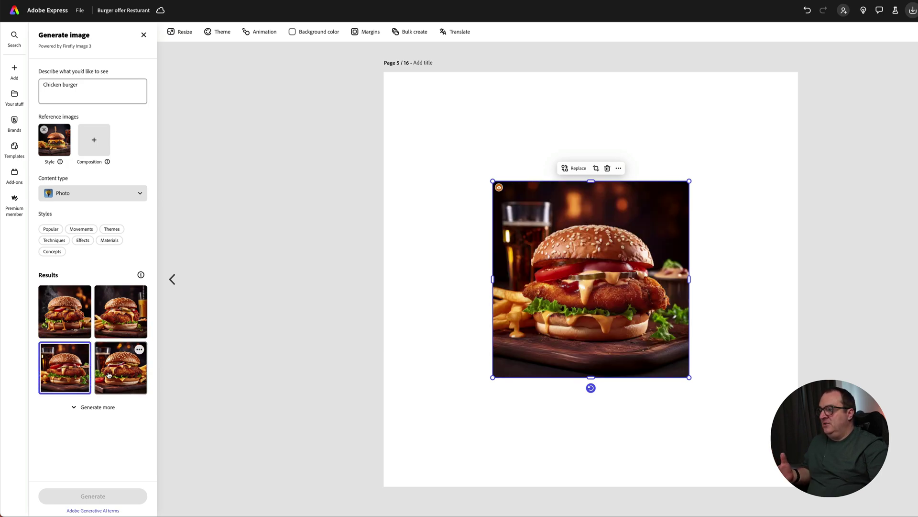
{"action": "left_click", "coordinate": [113, 375]}
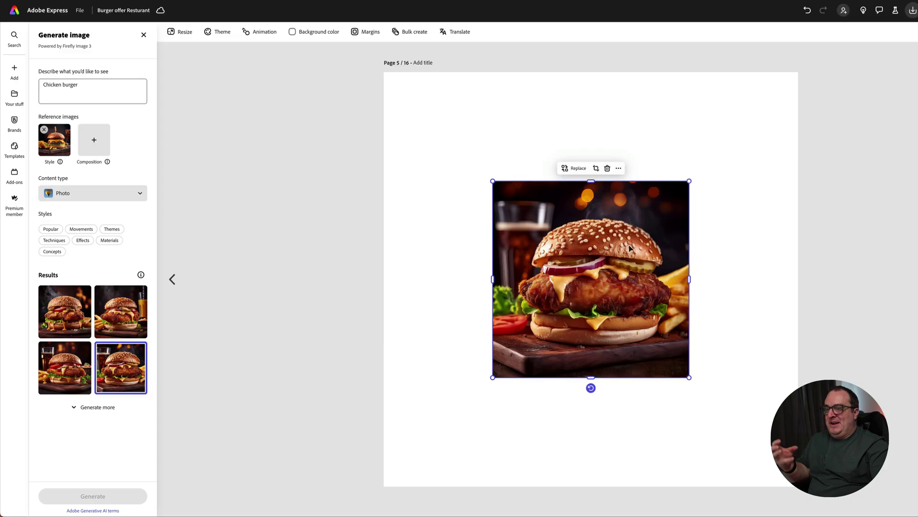
{"action": "scroll", "coordinate": [619, 260], "scroll_direction": "up", "scroll_amount": 5}
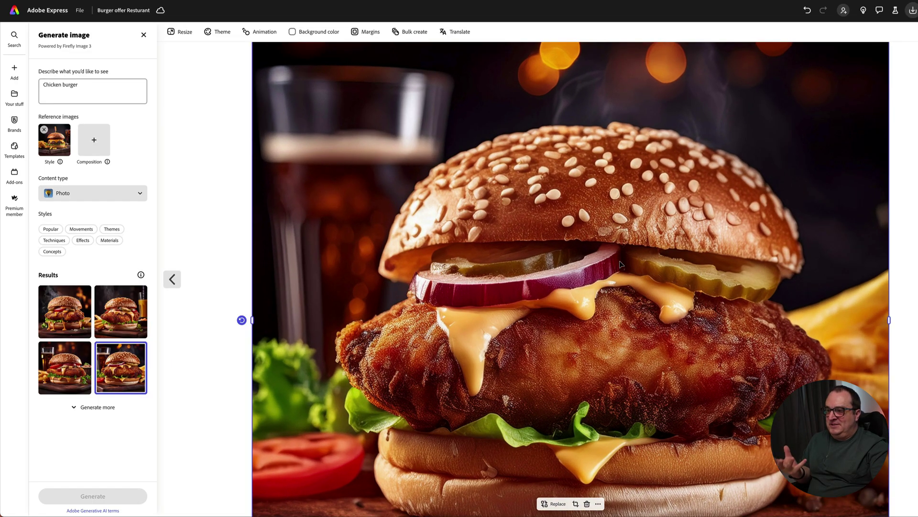
{"action": "scroll", "coordinate": [620, 263], "scroll_direction": "down", "scroll_amount": 5}
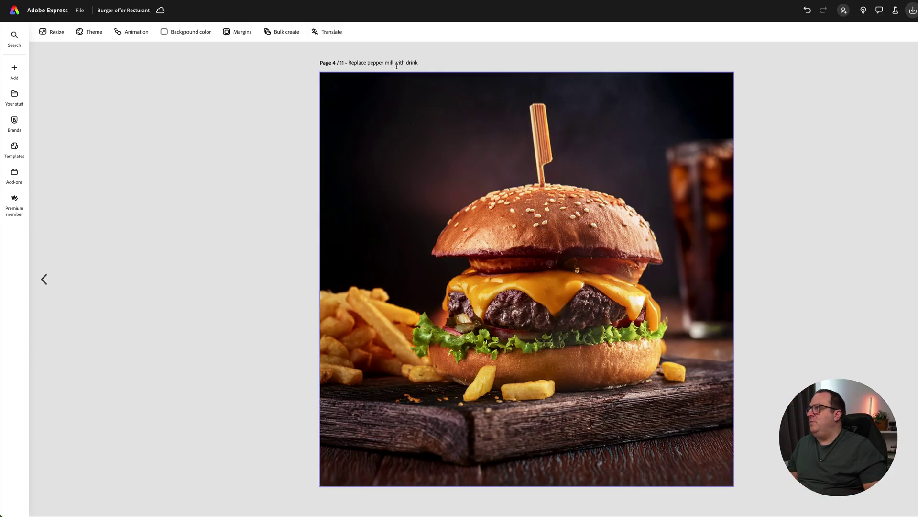
- Make an expanded Flyer (A4) copy of the burger photo with Duplicate & Resize
{"action": "left_click", "coordinate": [50, 32]}
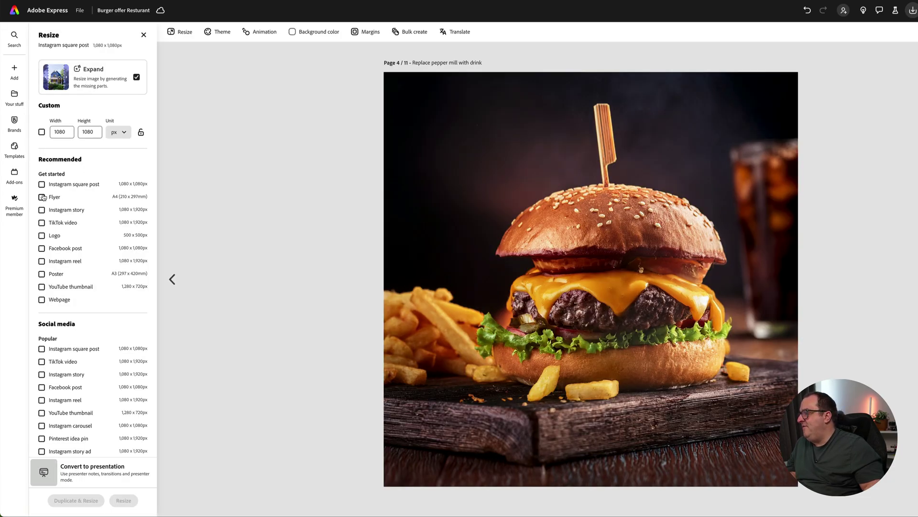
{"action": "left_click", "coordinate": [42, 197]}
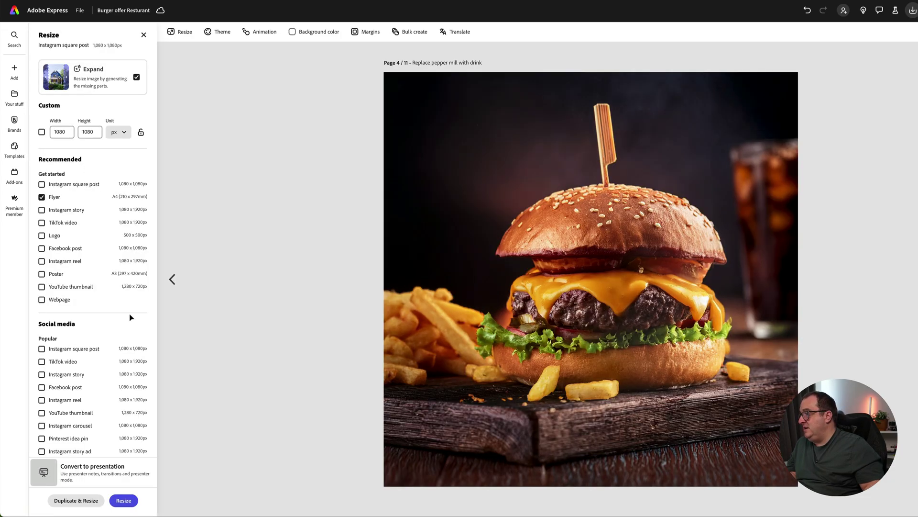
{"action": "left_click", "coordinate": [83, 500]}
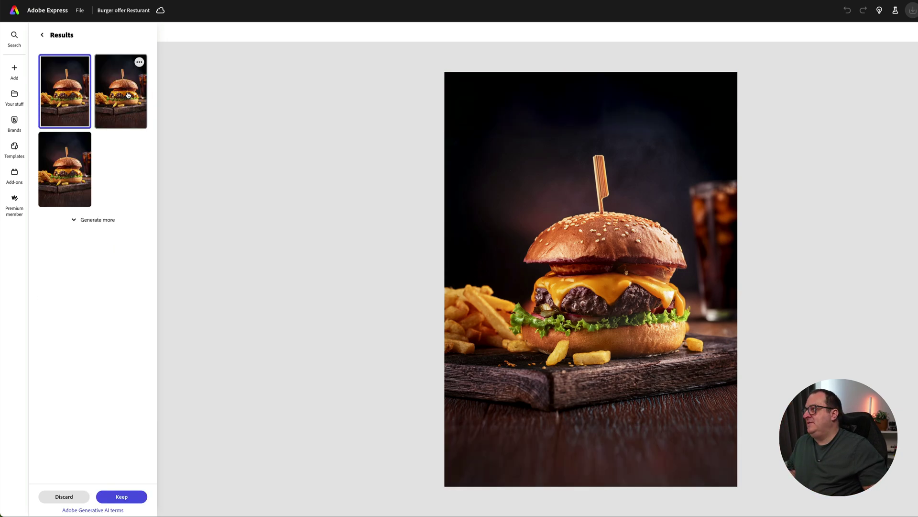
- Compare the extended flyer results and generate more variations
{"action": "left_click", "coordinate": [129, 95]}
{"action": "left_click", "coordinate": [65, 189]}
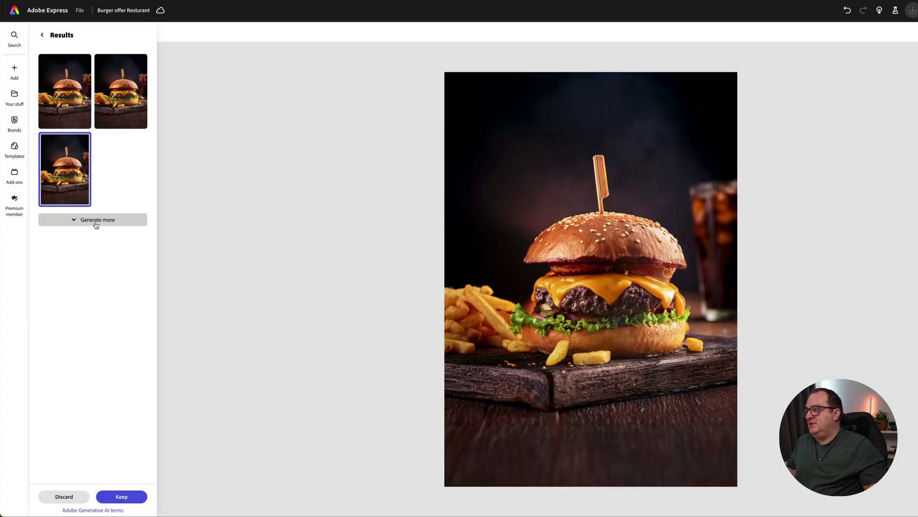
{"action": "left_click", "coordinate": [95, 223]}
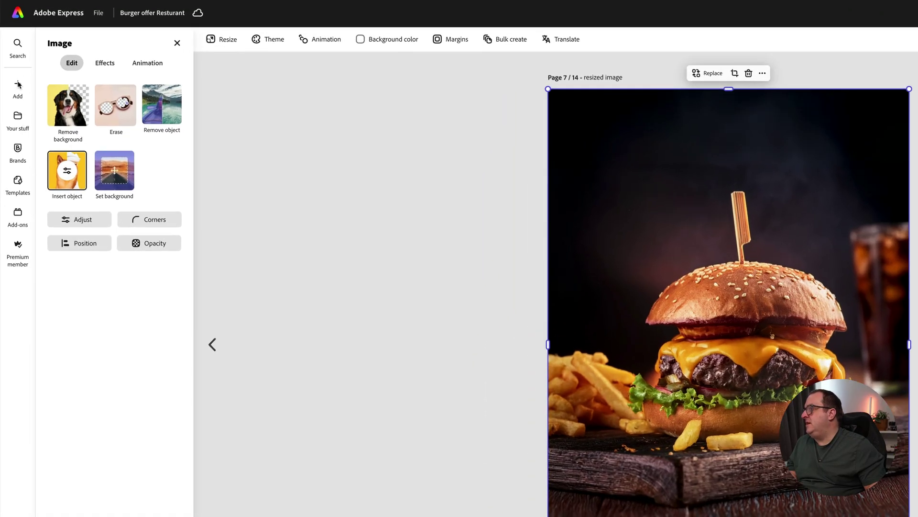
- Add white Alfarn text reading 'Hot Deal' and enlarge it across the flyer's top
{"action": "left_click", "coordinate": [18, 85]}
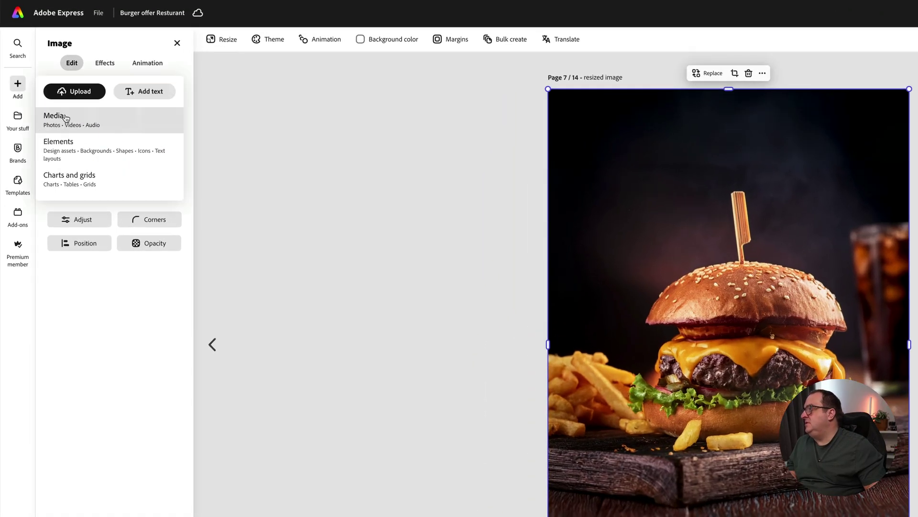
{"action": "left_click", "coordinate": [141, 92]}
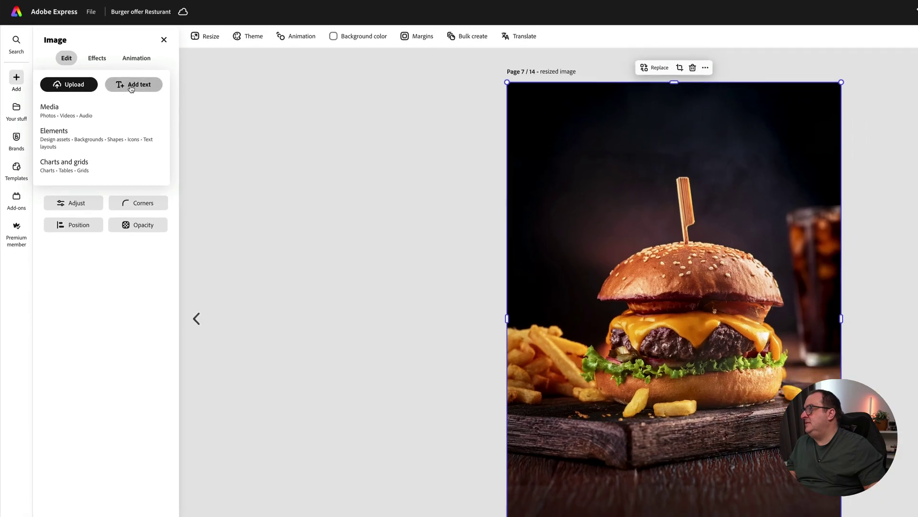
{"action": "left_click", "coordinate": [142, 137]}
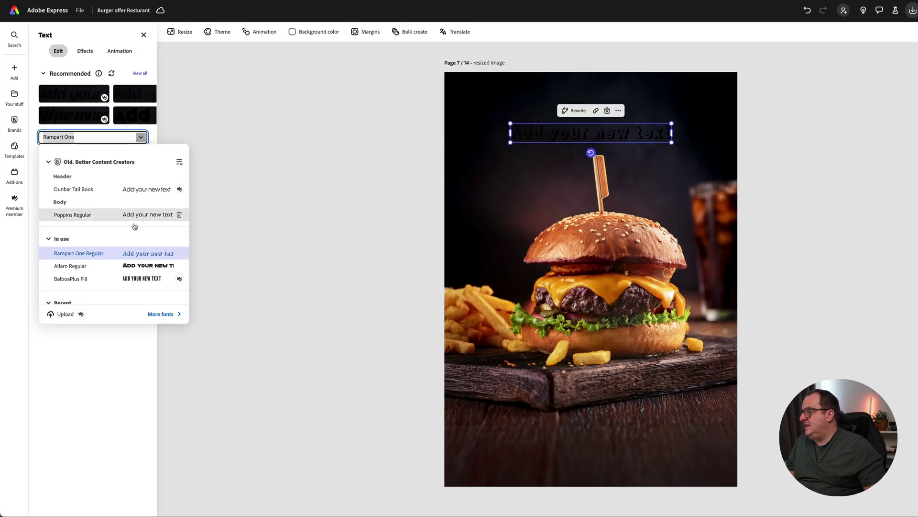
{"action": "left_click", "coordinate": [112, 266]}
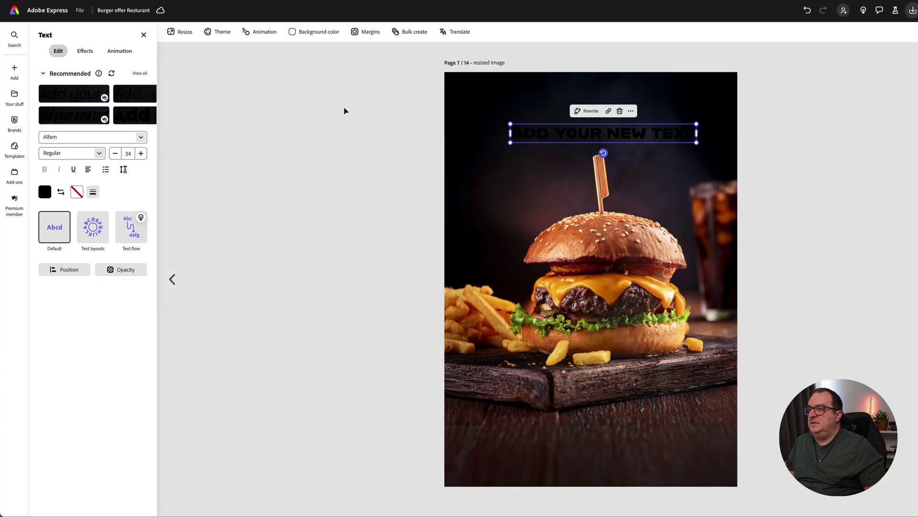
{"action": "left_click", "coordinate": [60, 192]}
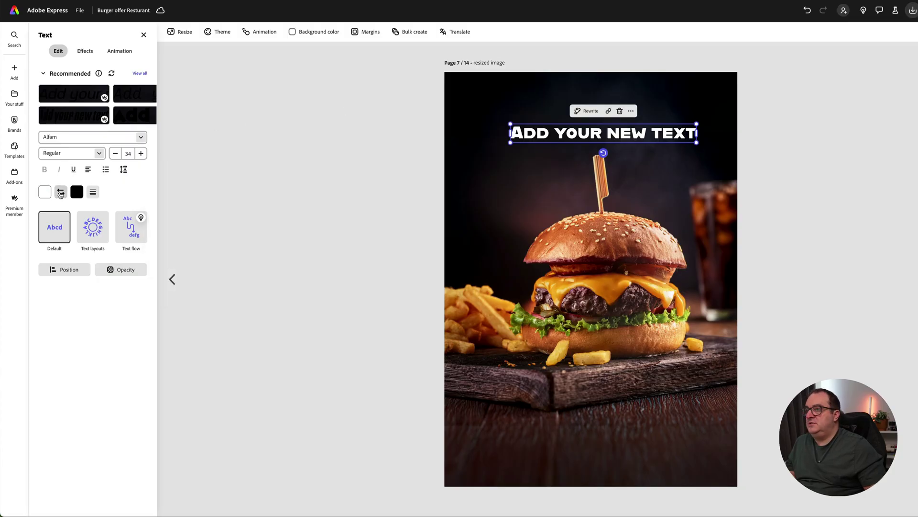
{"action": "double_click", "coordinate": [600, 134]}
{"action": "type", "text": "Hot Deal"}
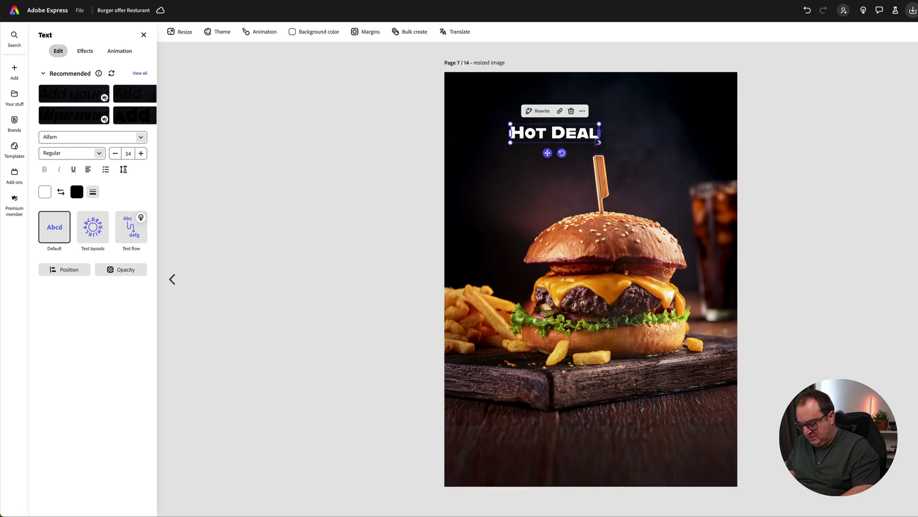
{"action": "left_click_drag", "start_coordinate": [599, 141], "coordinate": [702, 141]}
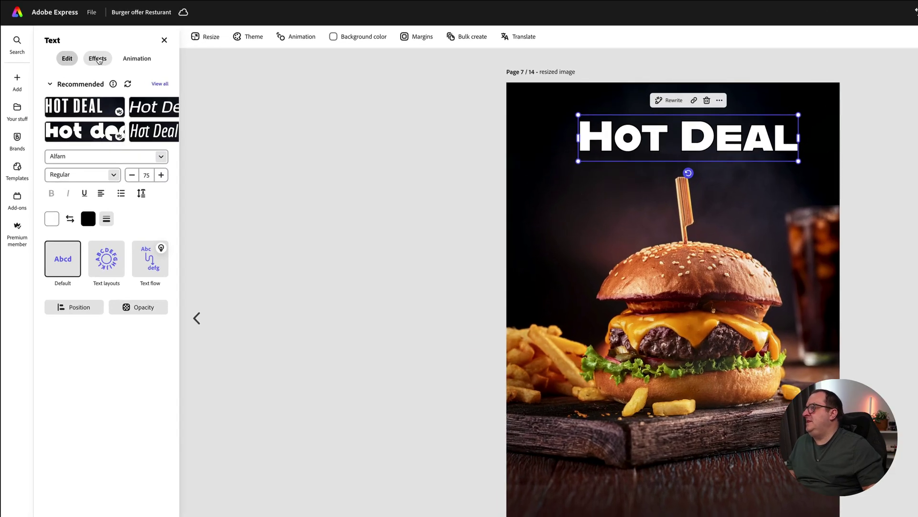
- Apply a generated 'flames' text effect to the Hot Deal headline
{"action": "left_click", "coordinate": [97, 59]}
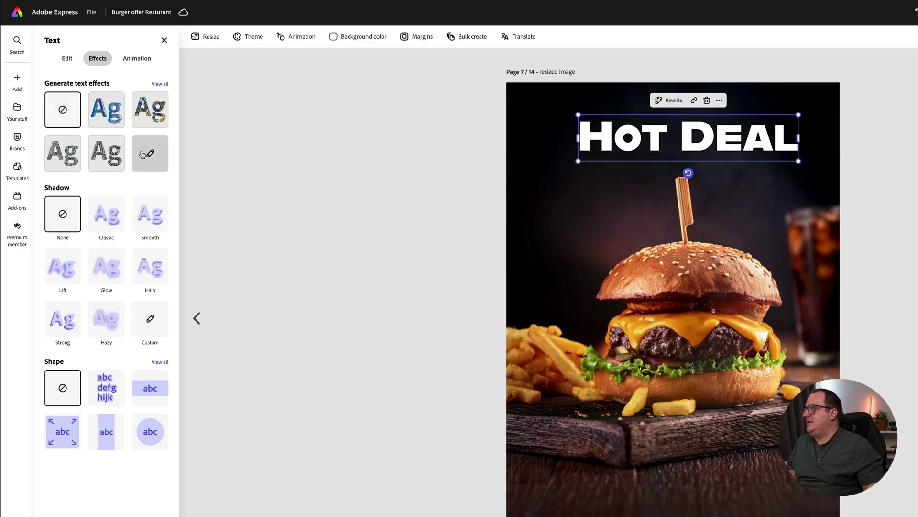
{"action": "left_click", "coordinate": [157, 161]}
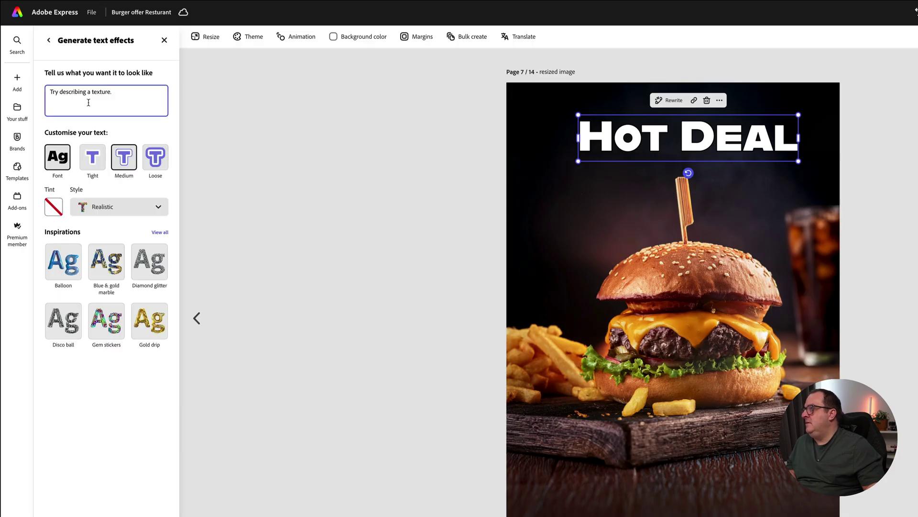
{"action": "type", "text": "t"}
{"action": "type", "text": "la"}
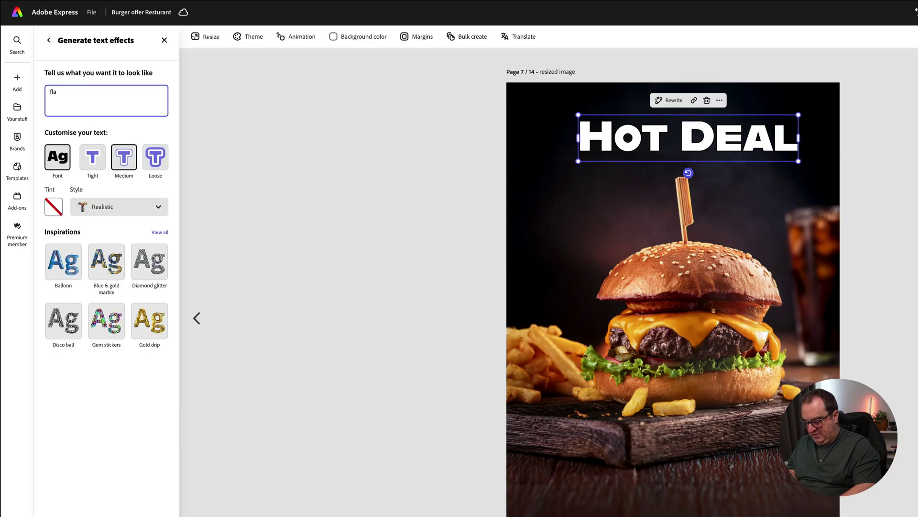
{"action": "type", "text": "mes"}
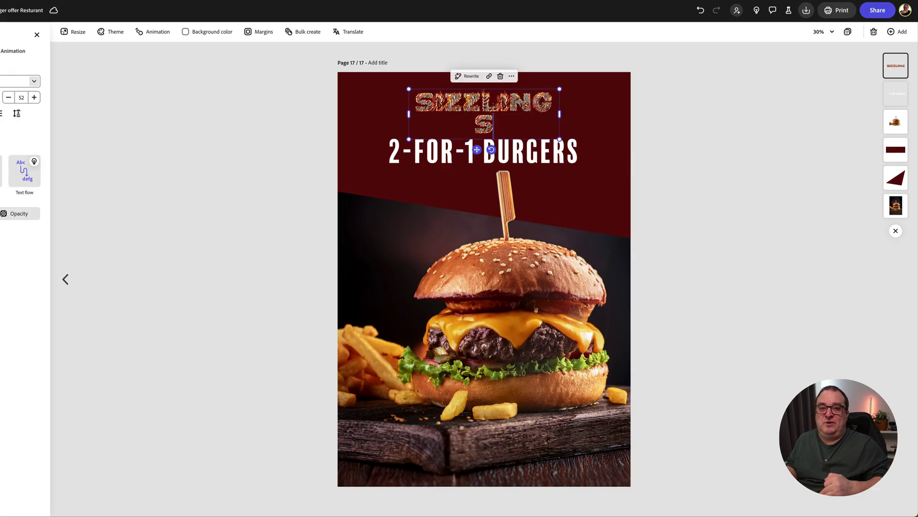
{"action": "type", "text": "AVINGS"}
{"action": "left_click", "coordinate": [0, 51]}
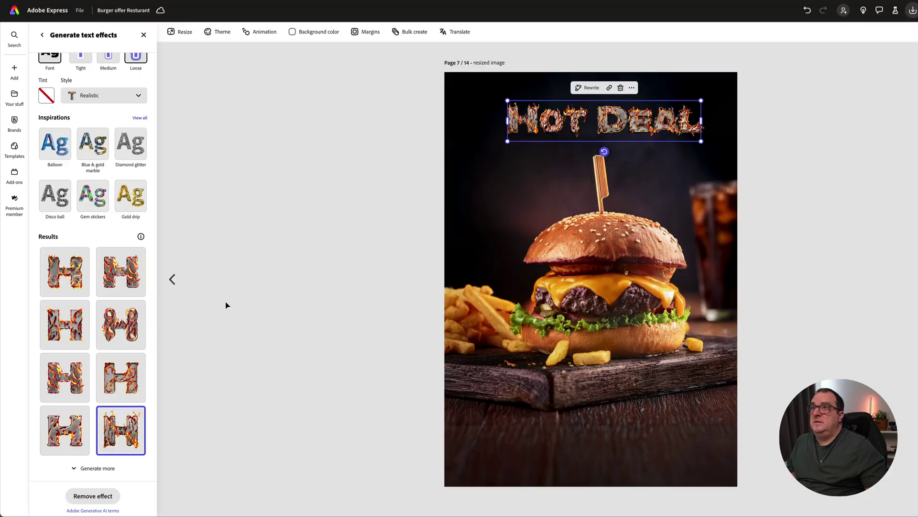
{"action": "left_click", "coordinate": [305, 229]}
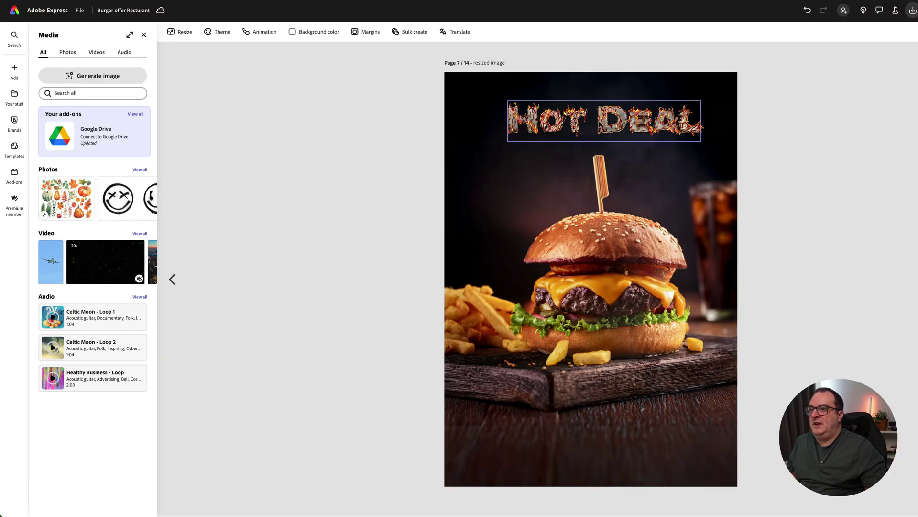
- Place the dark red shape across the page top and layer it behind HOT DEAL
{"action": "left_click", "coordinate": [600, 125]}
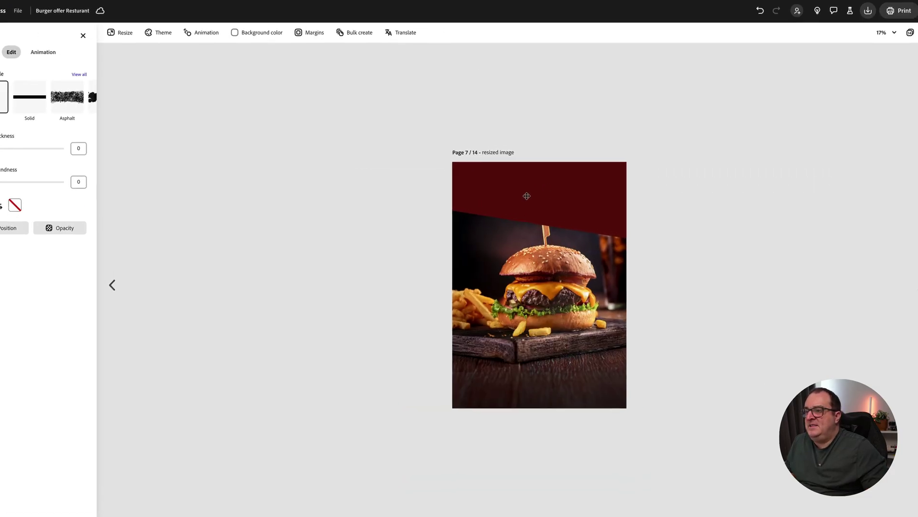
{"action": "left_click_drag", "start_coordinate": [527, 196], "coordinate": [526, 200]}
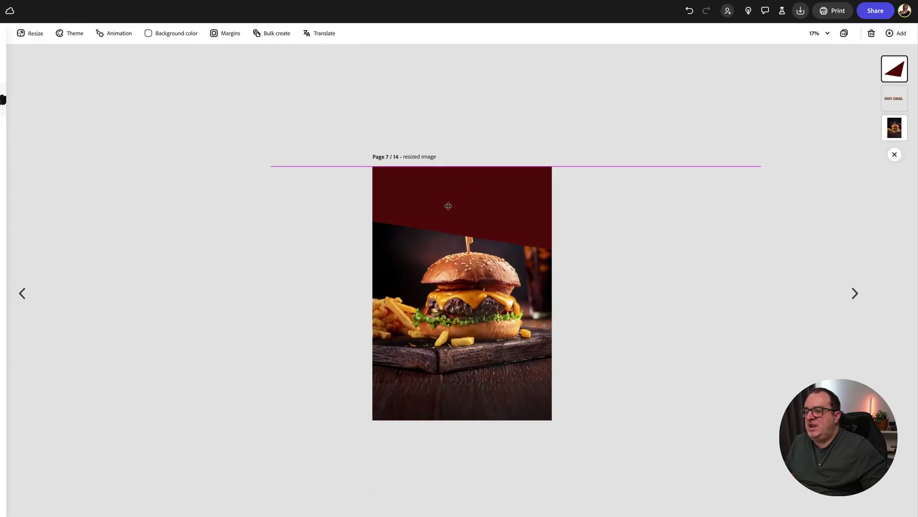
{"action": "left_click_drag", "start_coordinate": [449, 205], "coordinate": [449, 204]}
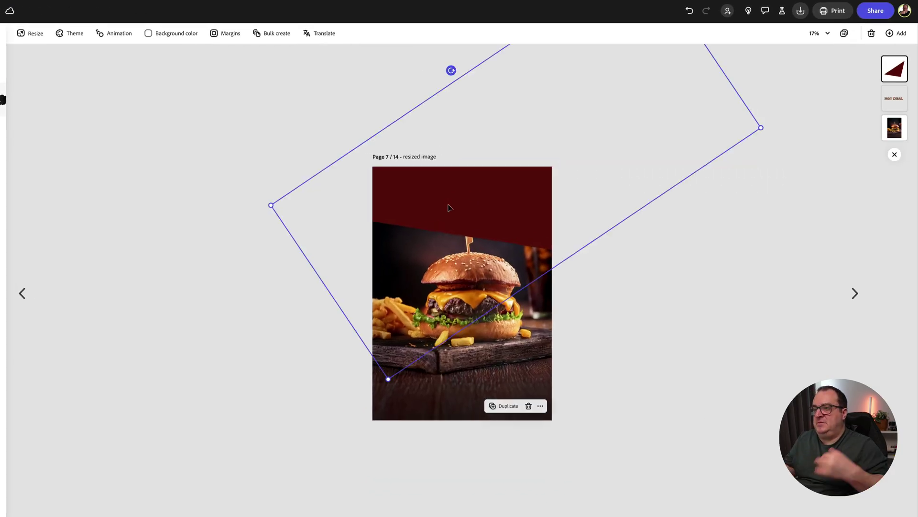
{"action": "left_click_drag", "start_coordinate": [906, 72], "coordinate": [902, 101]}
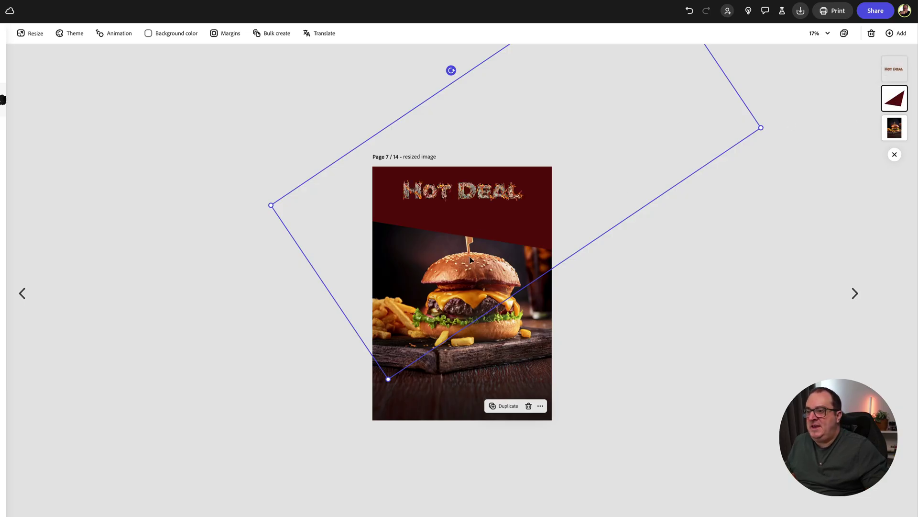
- Select the burger photo for editing
{"action": "left_click", "coordinate": [678, 315]}
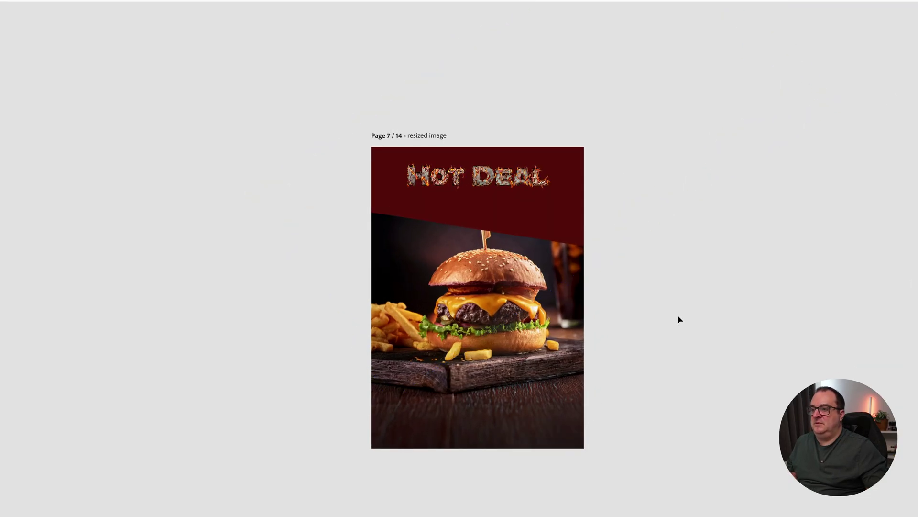
{"action": "key", "text": "ctrl+equal"}
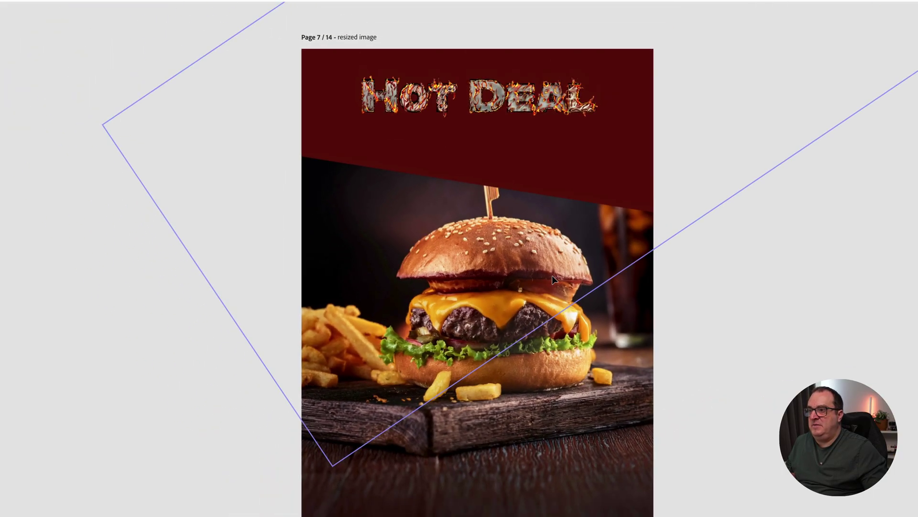
{"action": "left_click", "coordinate": [520, 352]}
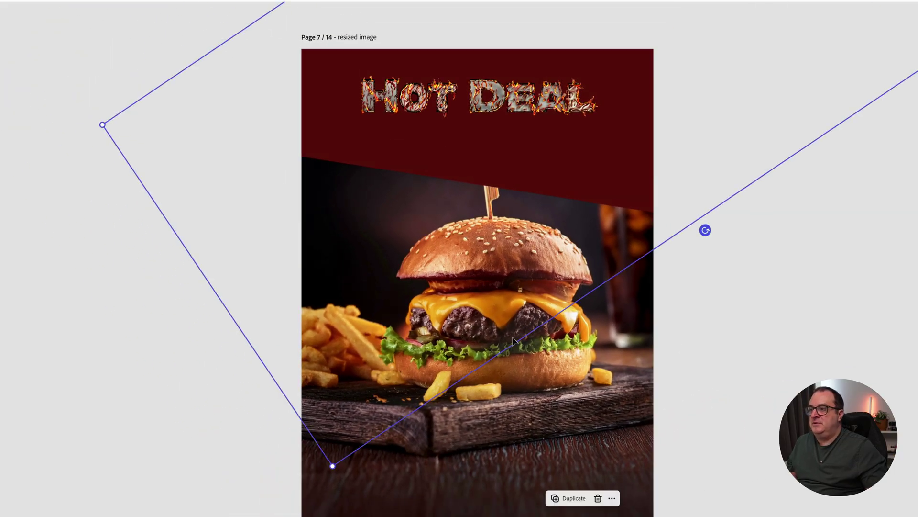
{"action": "left_click", "coordinate": [568, 393]}
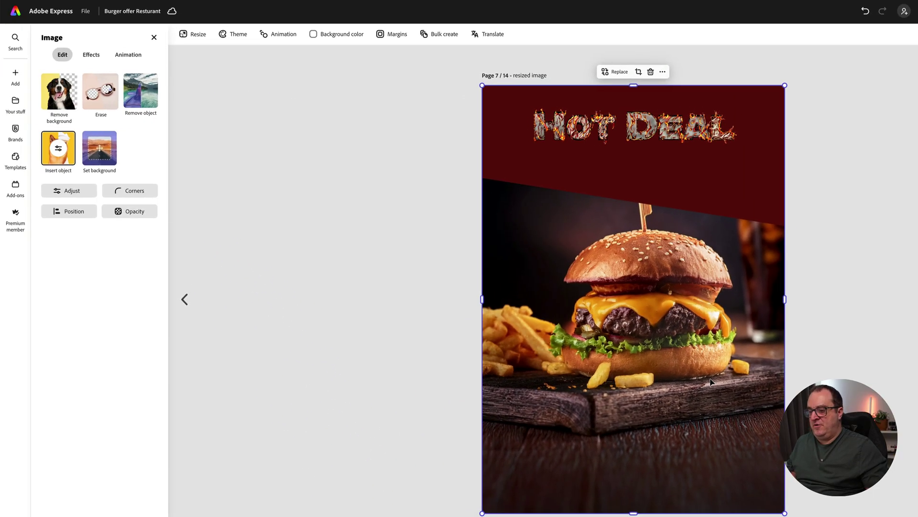
- Remove the burger photo's background and layer it above the maroon banner
{"action": "left_click", "coordinate": [662, 352]}
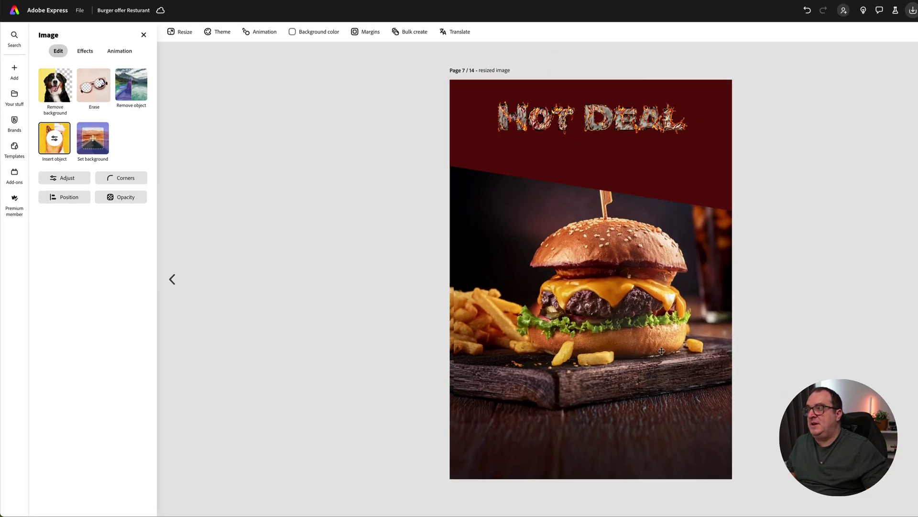
{"action": "left_click_drag", "start_coordinate": [662, 352], "coordinate": [658, 349]}
{"action": "left_click", "coordinate": [52, 85]}
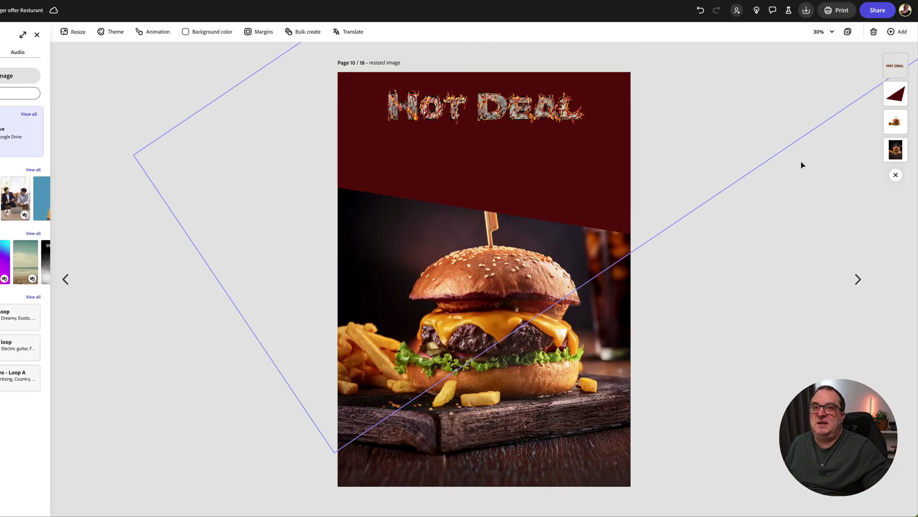
{"action": "left_click_drag", "start_coordinate": [887, 139], "coordinate": [887, 102]}
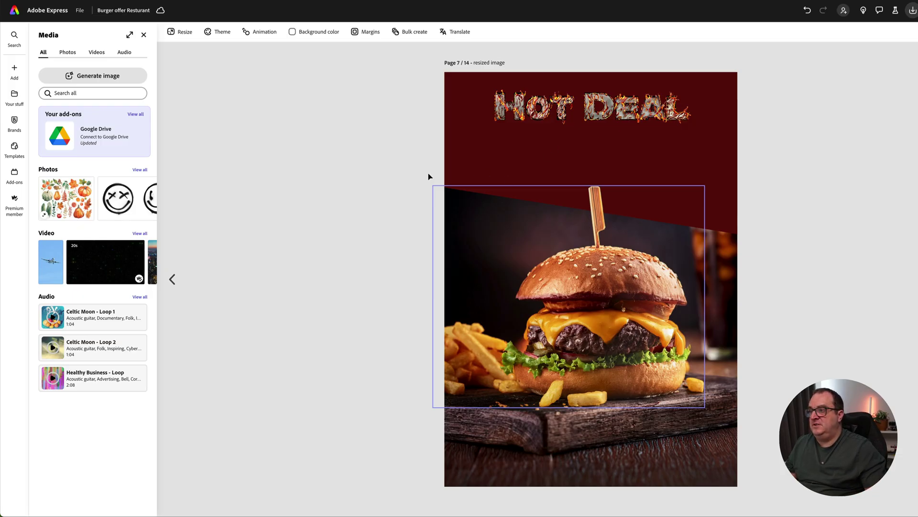
- Paste the white outlined '2-FOR-1 BURGERS' subheadline below the Hot Deal headline
{"action": "key", "text": "ctrl+v"}
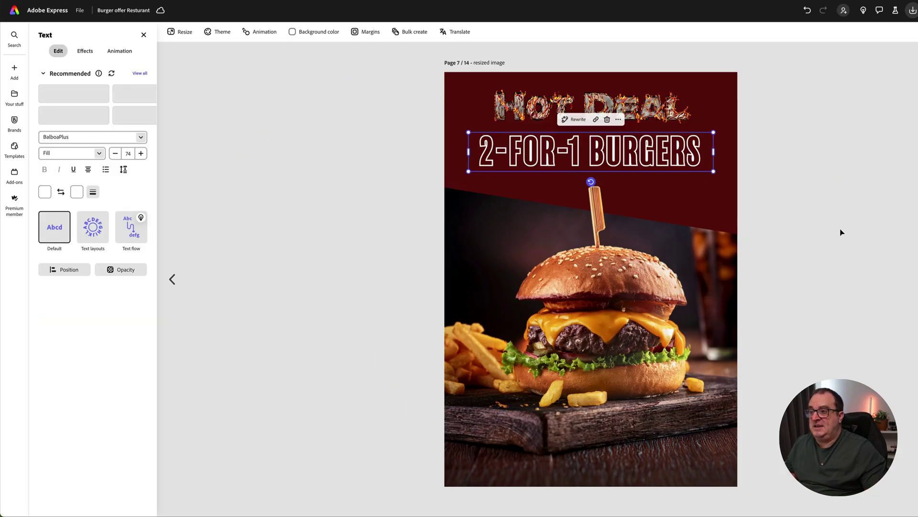
{"action": "left_click", "coordinate": [799, 148]}
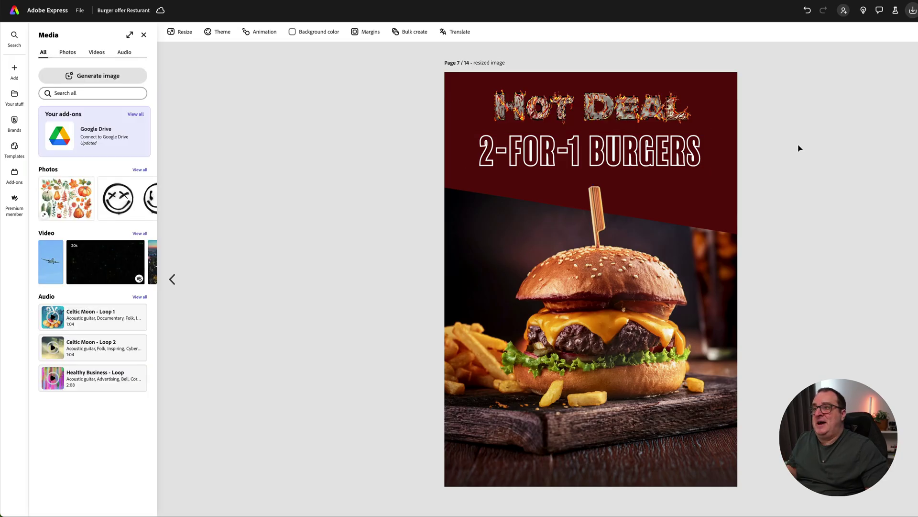
{"action": "left_click", "coordinate": [570, 117]}
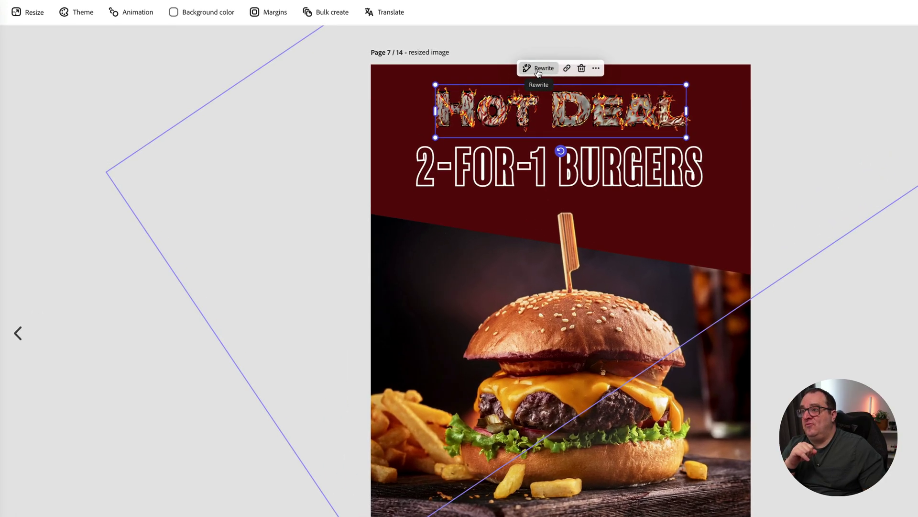
- Rewrite the Hot Deal headline in a Personal tone and choose 'Sizzling Offer'
{"action": "left_click", "coordinate": [575, 75]}
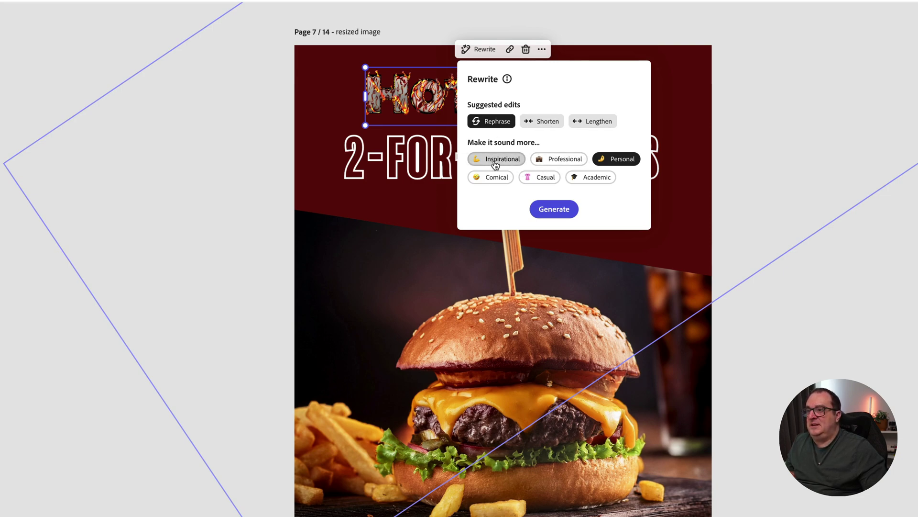
{"action": "left_click", "coordinate": [499, 159]}
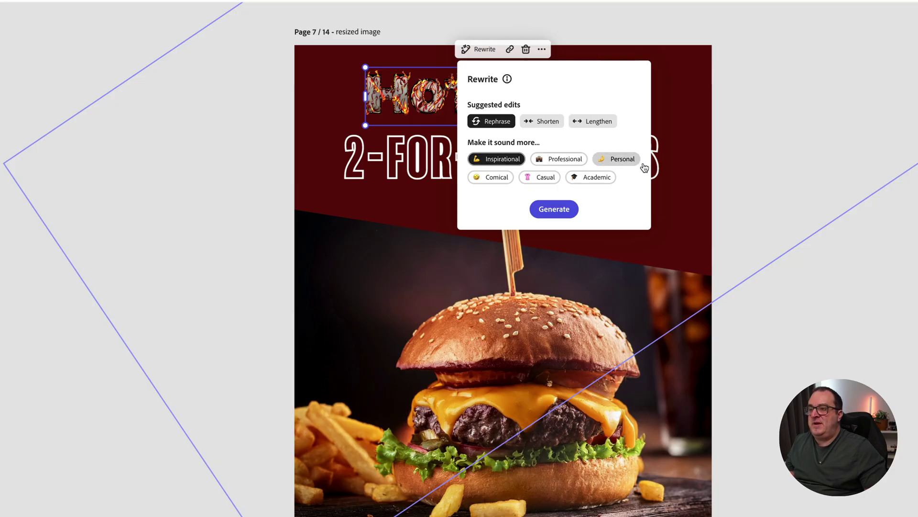
{"action": "left_click", "coordinate": [617, 158]}
{"action": "left_click", "coordinate": [554, 211]}
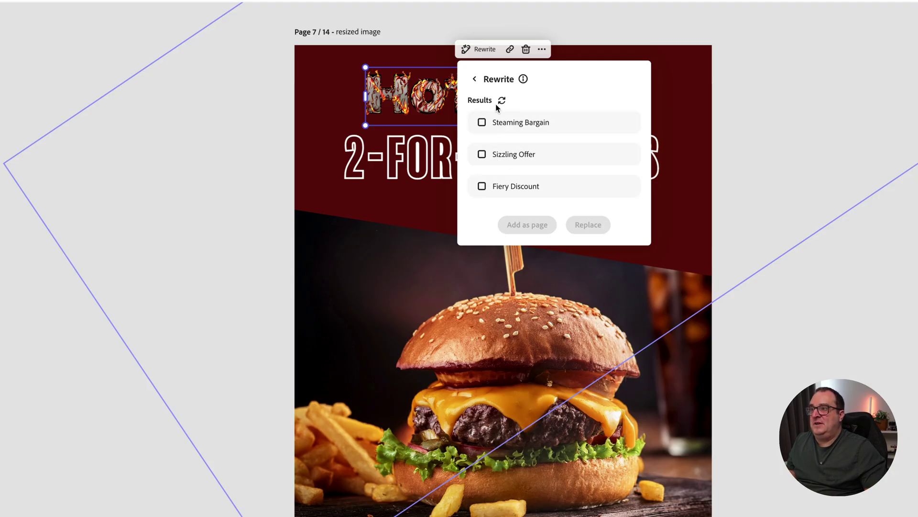
{"action": "left_click", "coordinate": [482, 154]}
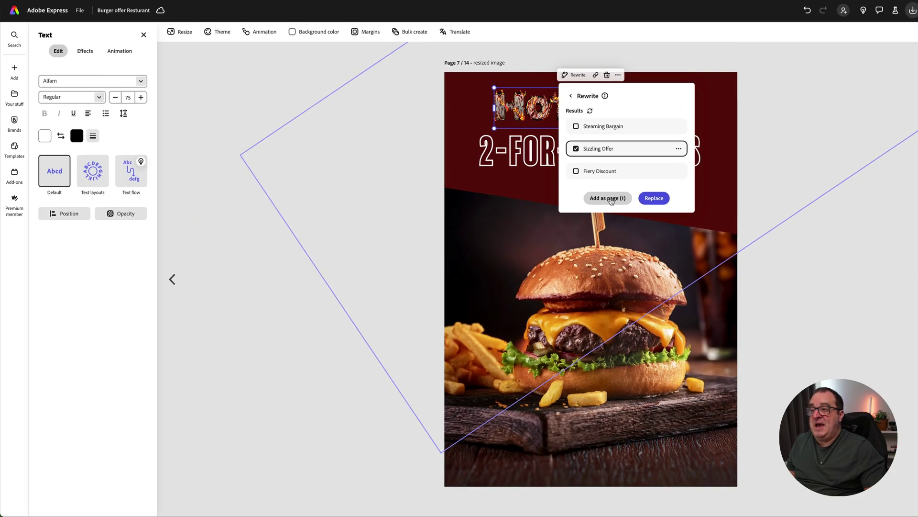
- Add the SIZZLING OFFER variant page, shrink and centre its title, then return to page 1, Final Poster
{"action": "left_click", "coordinate": [610, 198]}
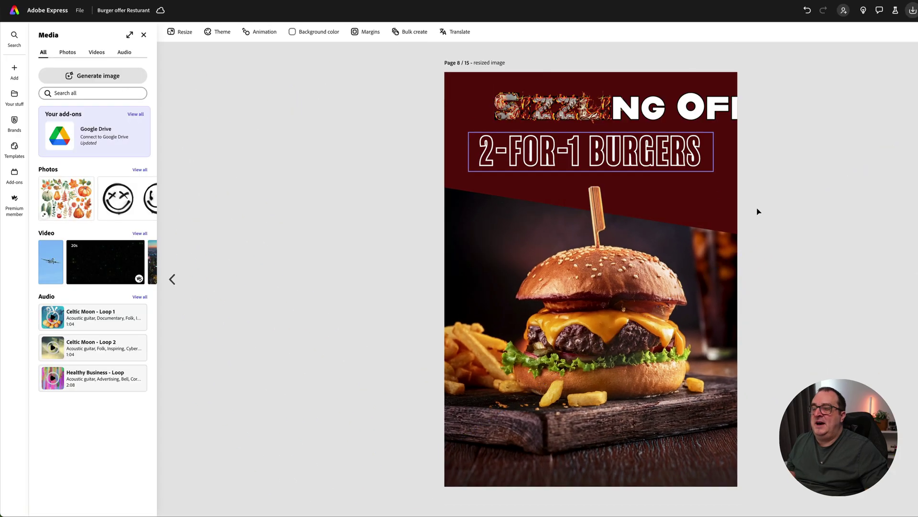
{"action": "left_click", "coordinate": [624, 109]}
{"action": "left_click_drag", "start_coordinate": [806, 128], "coordinate": [740, 118]}
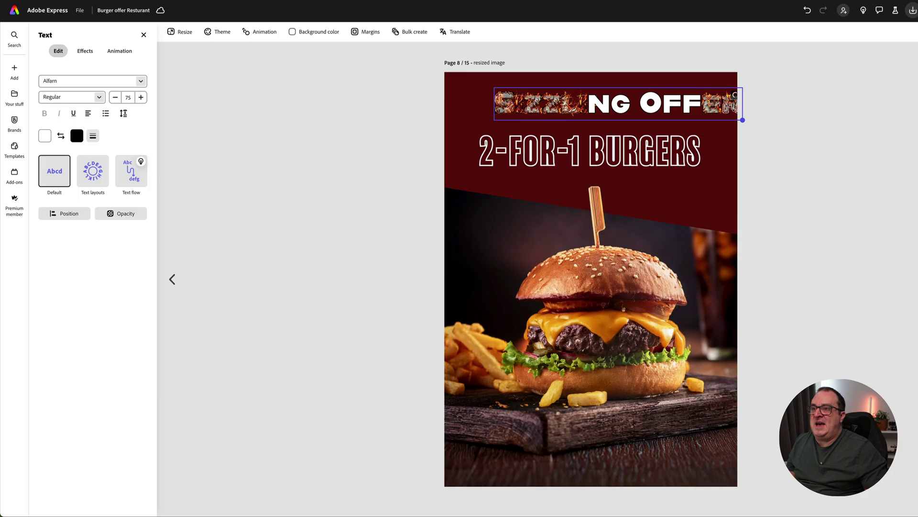
{"action": "left_click_drag", "start_coordinate": [632, 105], "coordinate": [611, 105]}
{"action": "left_click", "coordinate": [785, 146]}
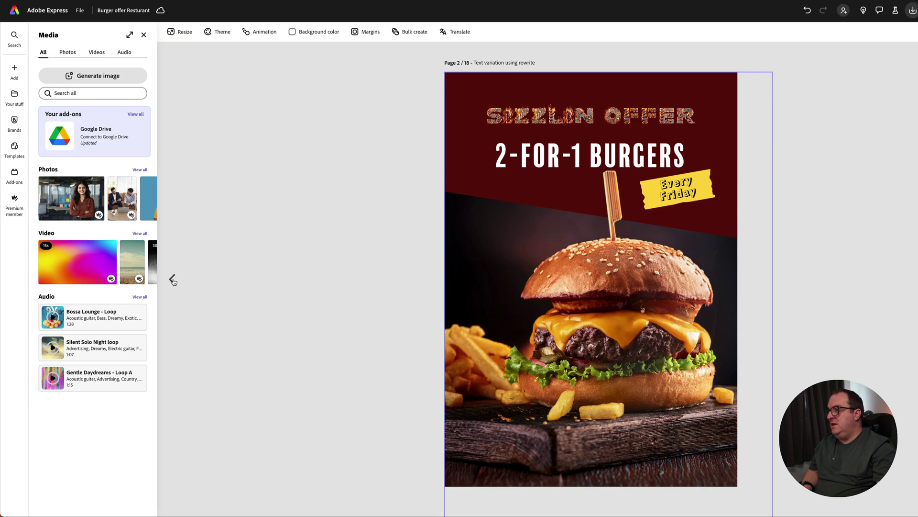
{"action": "left_click", "coordinate": [172, 279]}
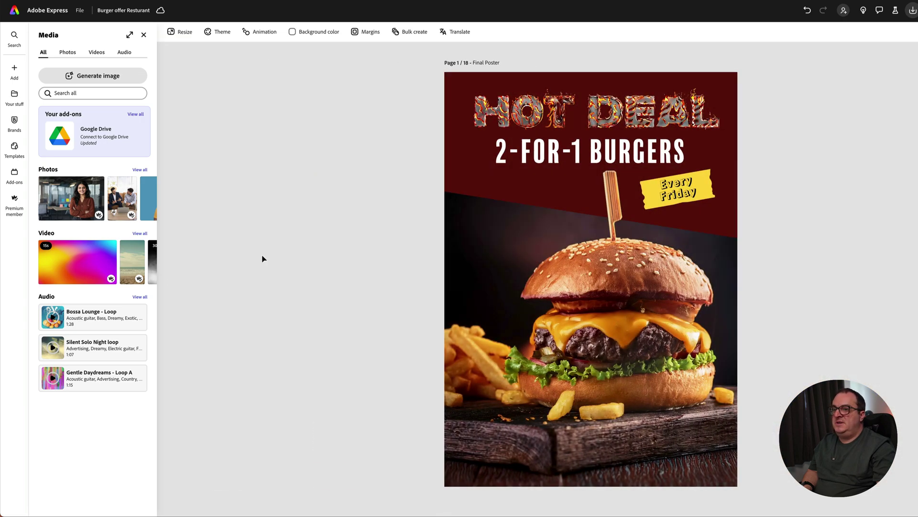